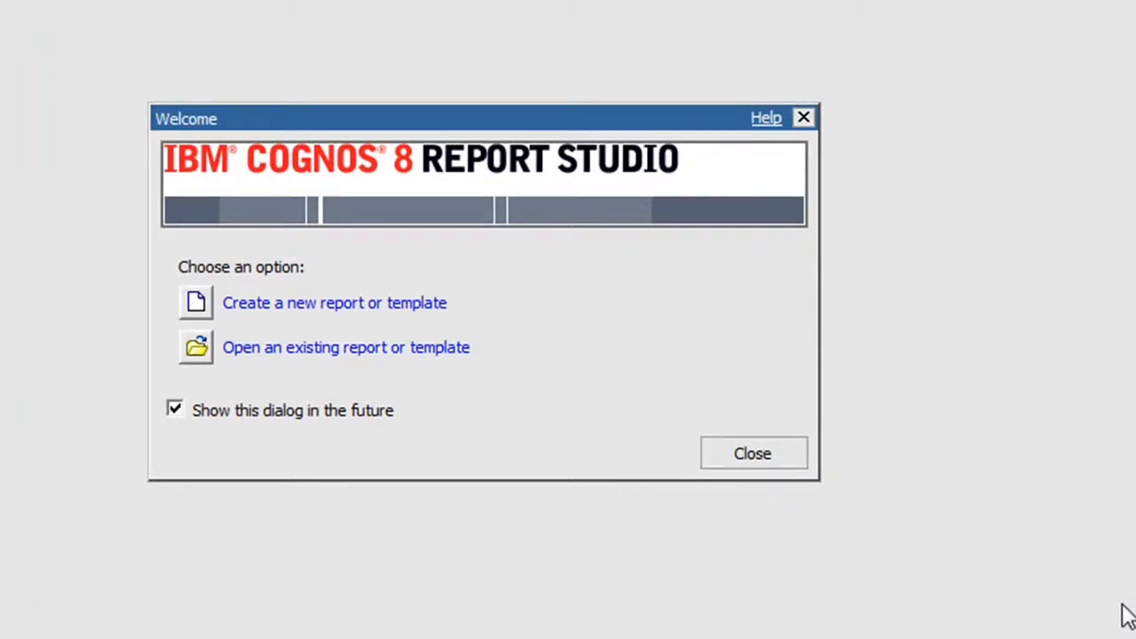
Create a new crosstab report based on the Great Outdoor Sales package.
left_click(441, 321)
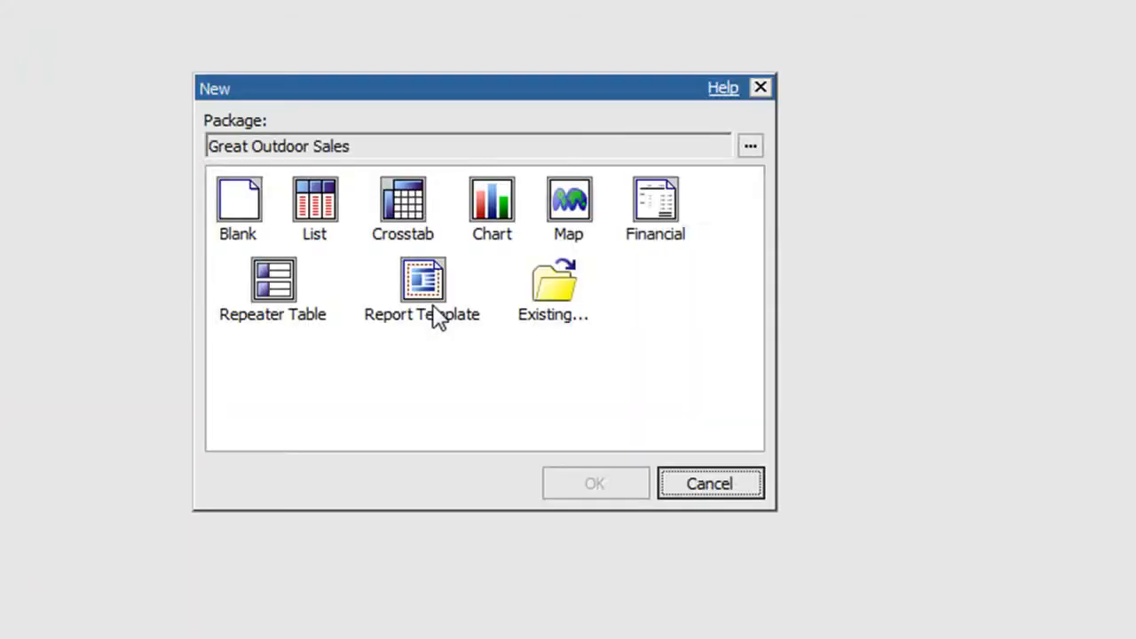
left_click(401, 202)
double_click(401, 202)
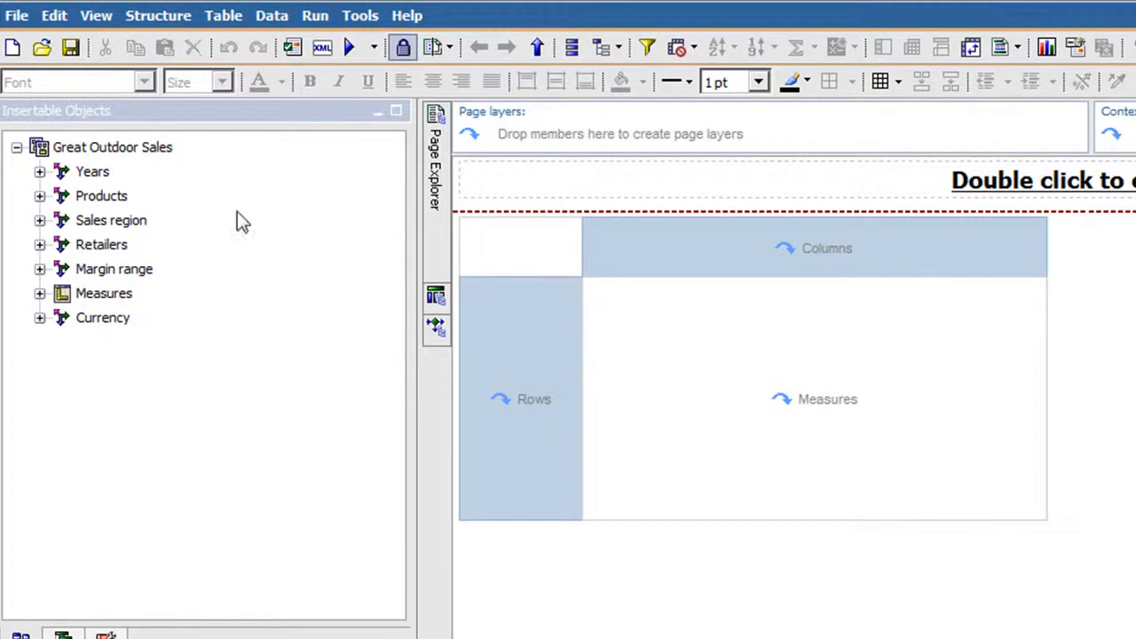
Place the Year level from the Years hierarchy in the crosstab columns.
left_click(40, 173)
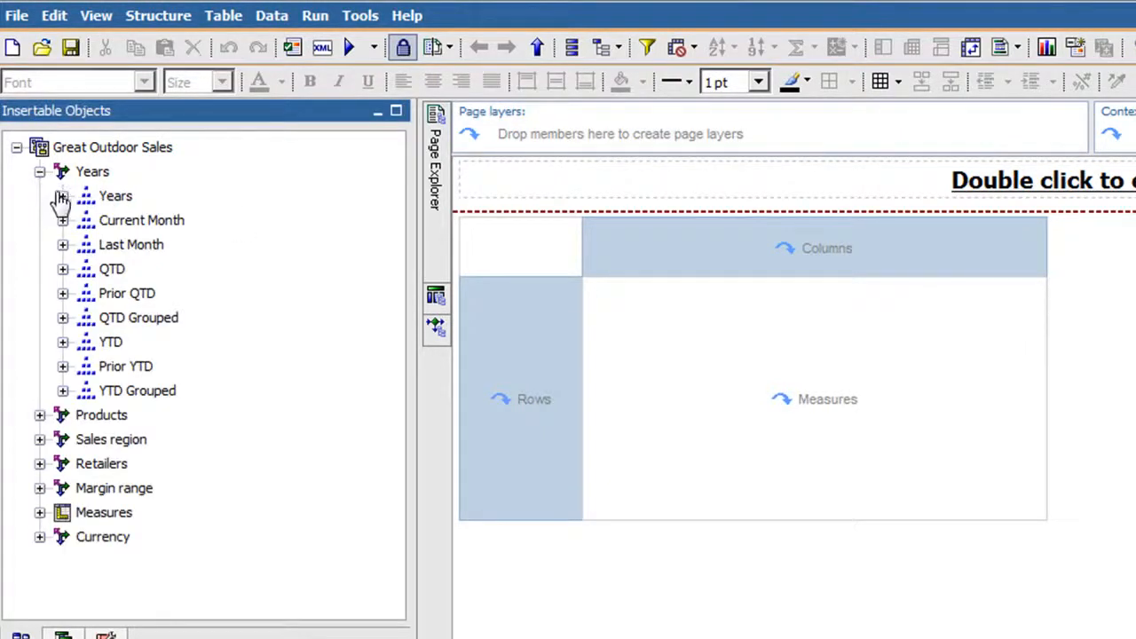
left_click(63, 196)
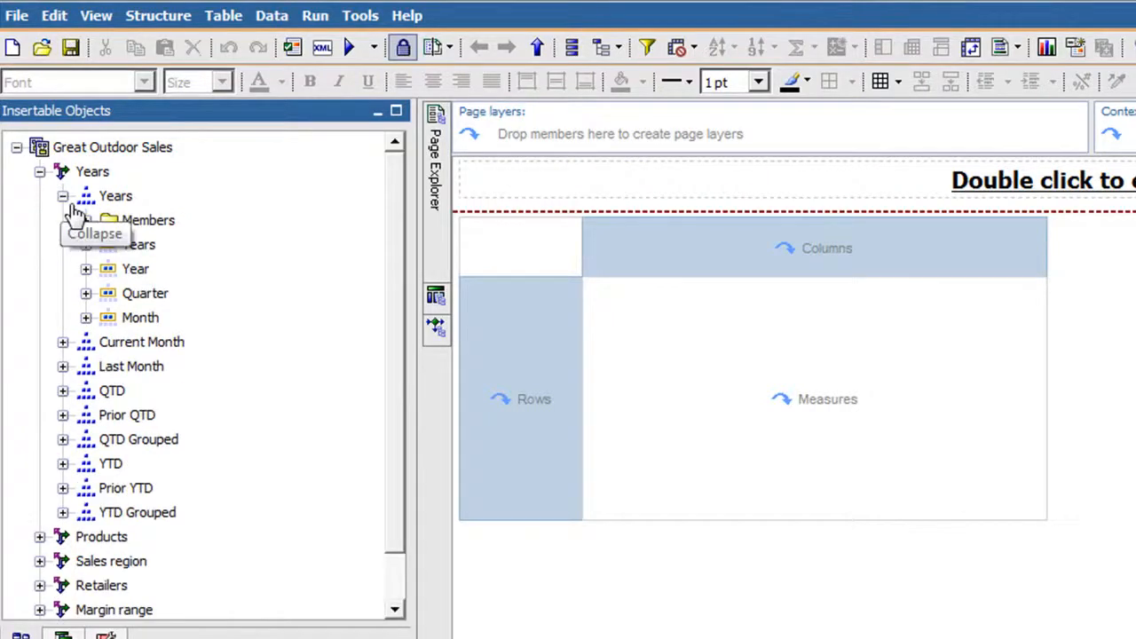
left_click_drag(135, 270, 750, 264)
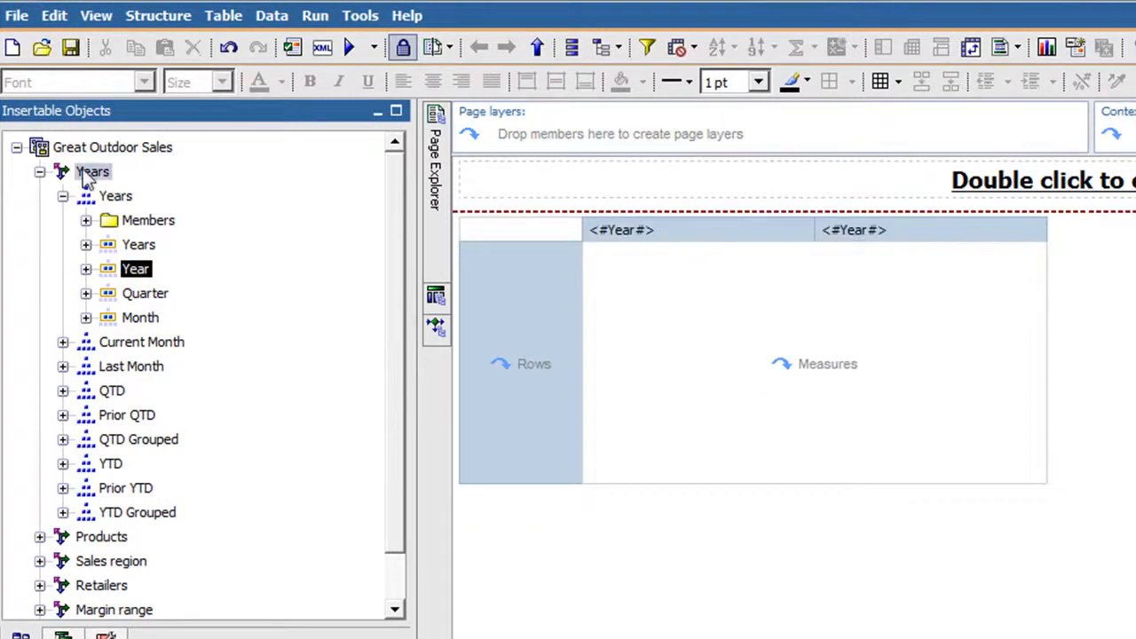
left_click(40, 172)
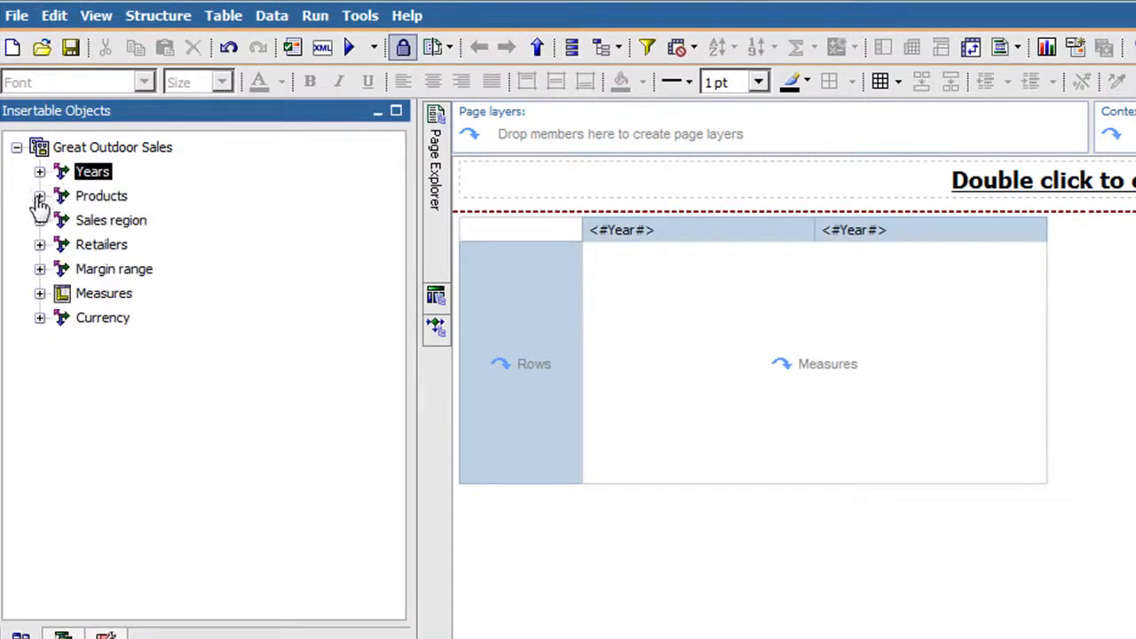
Place the Product line level from the Products hierarchy in the crosstab rows.
left_click(40, 196)
left_click(62, 220)
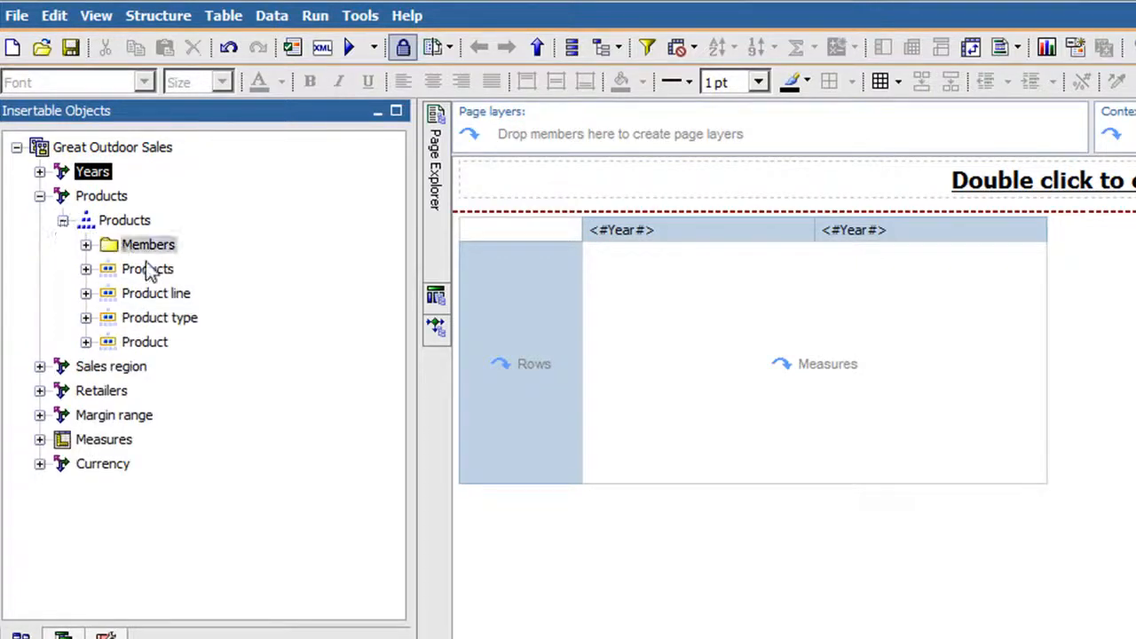
left_click(193, 299)
left_click_drag(195, 298, 533, 346)
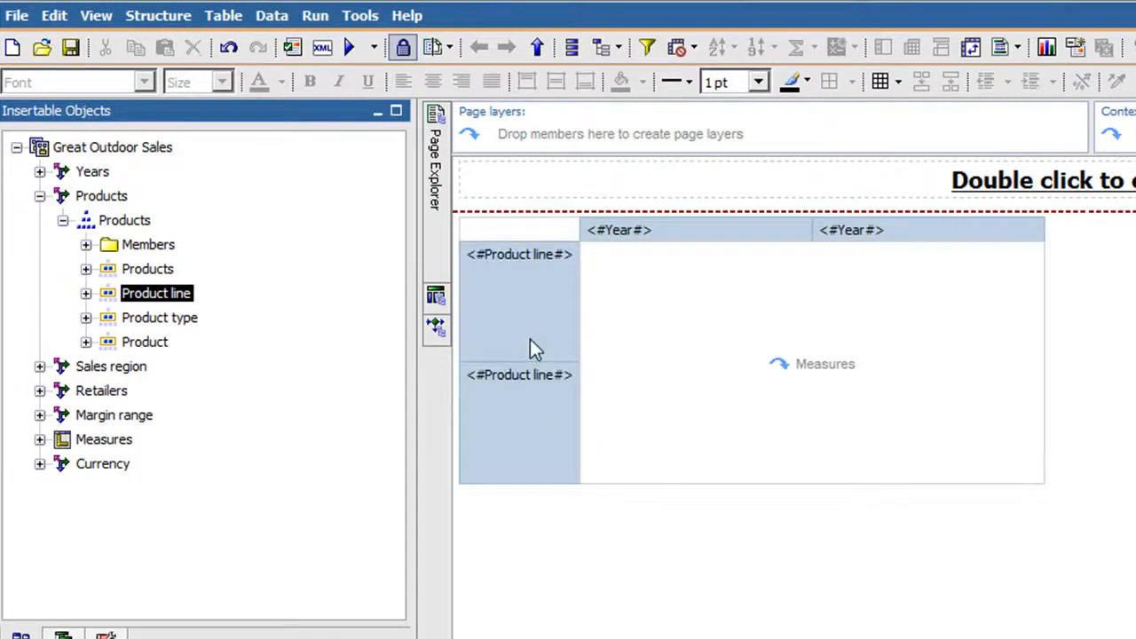
left_click(39, 197)
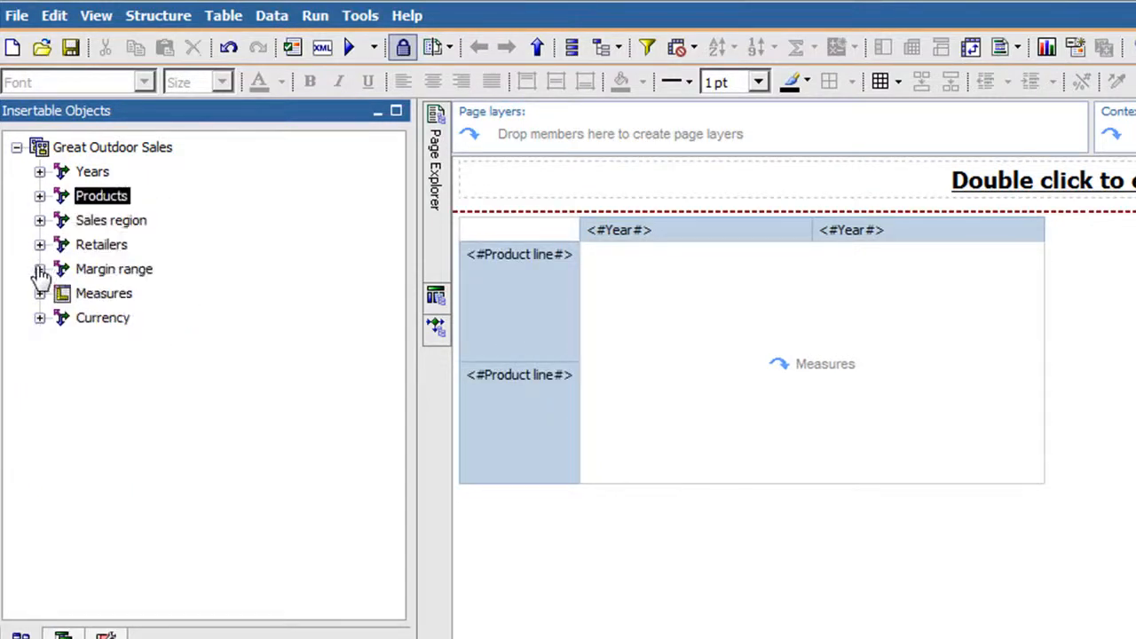
Add Revenue as the crosstab measure and run the report.
left_click(39, 294)
left_click_drag(107, 293, 818, 365)
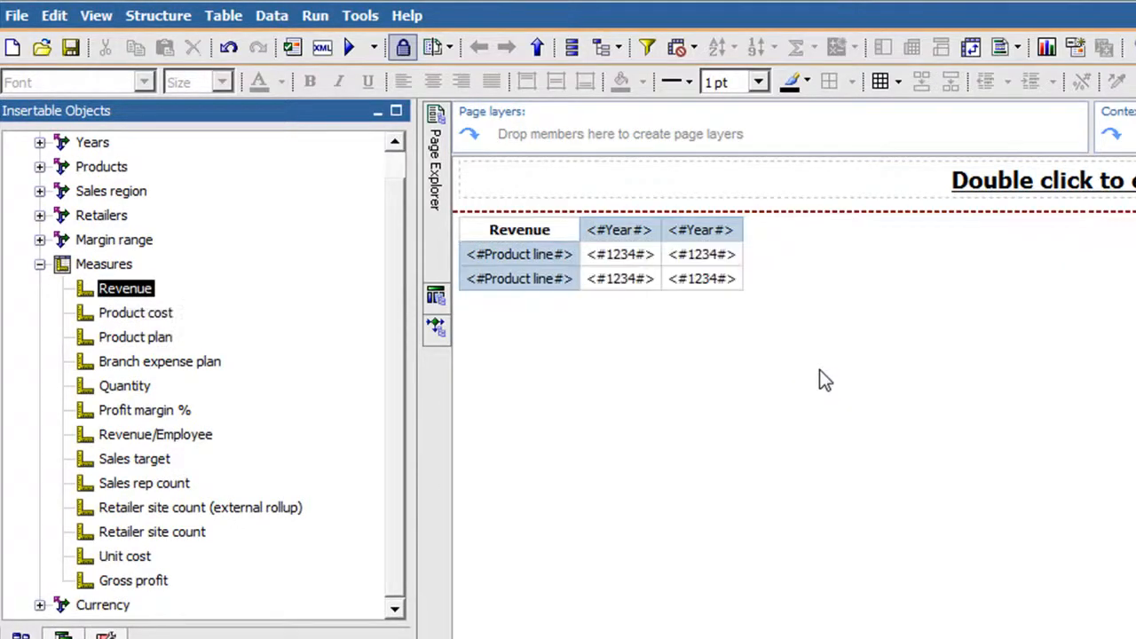
left_click(350, 49)
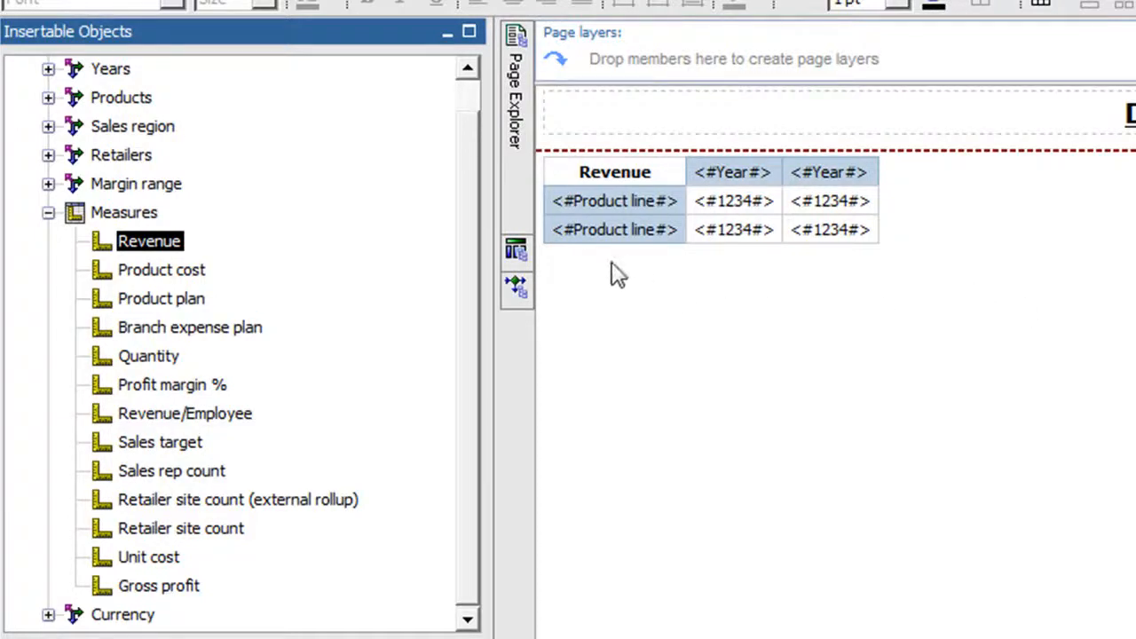
Open Query1 and add a slicer member set to its slicer.
left_click(517, 253)
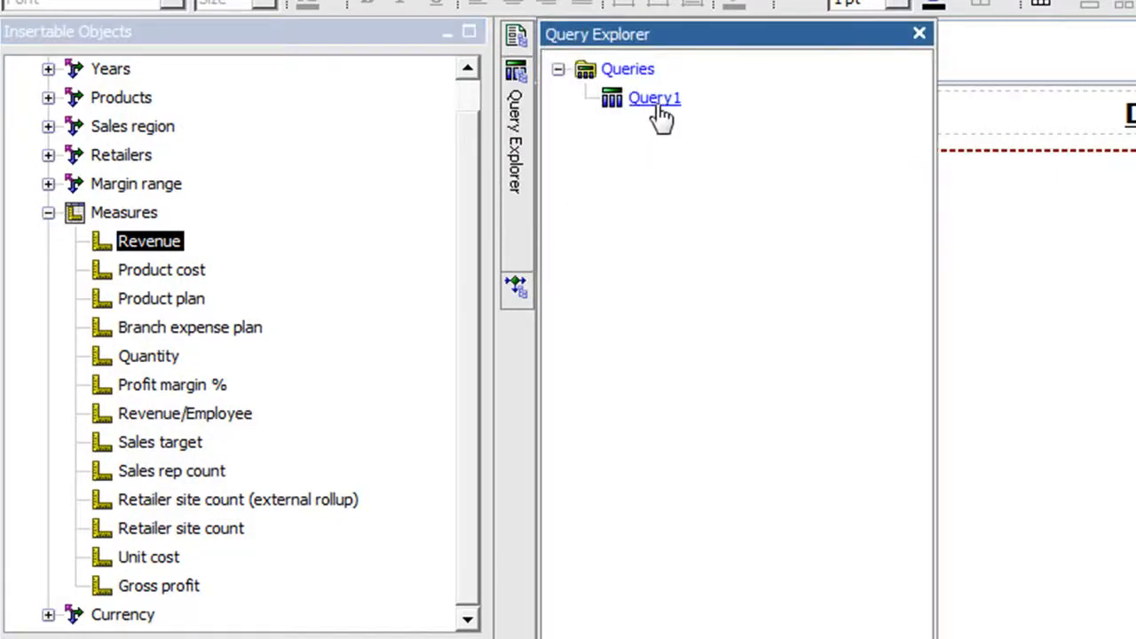
double_click(657, 104)
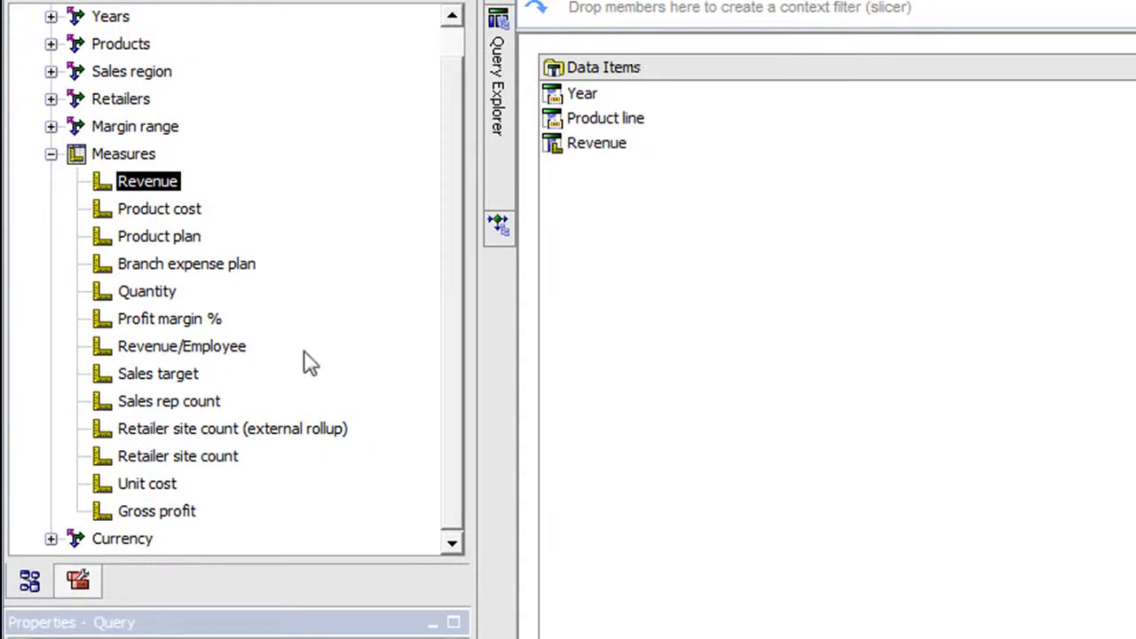
left_click(78, 581)
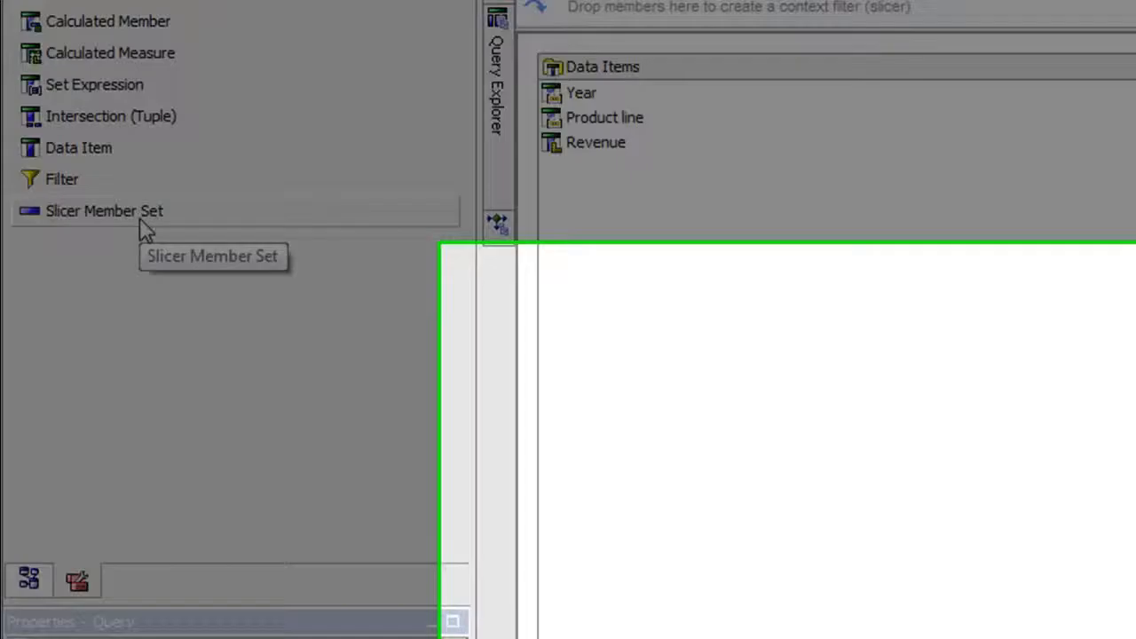
left_click_drag(140, 225, 630, 407)
left_click_drag(210, 201, 930, 430)
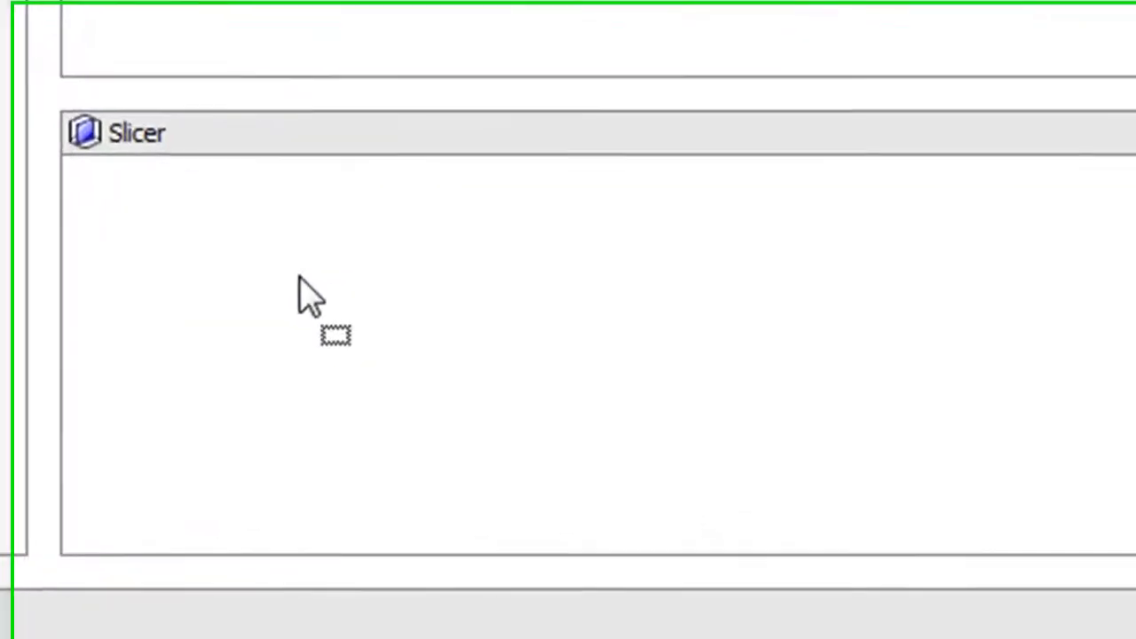
left_click_drag(300, 278, 300, 280)
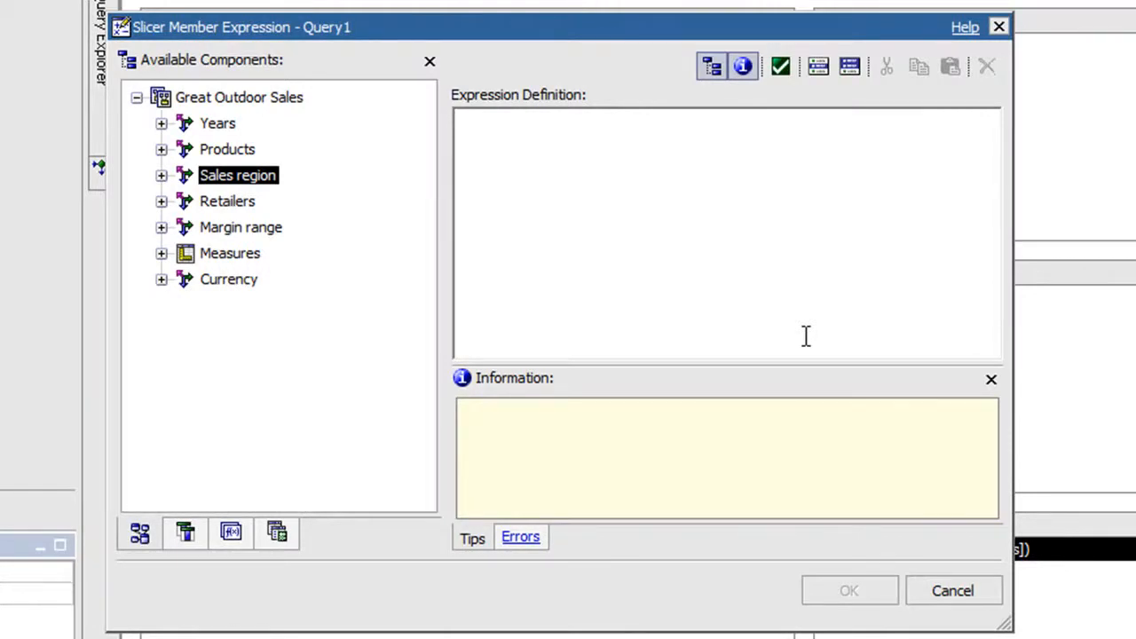
Define the slicer expression as set([Canada],[United States]), using the country members of the Sales region hierarchy.
type("set(")
left_click(161, 175)
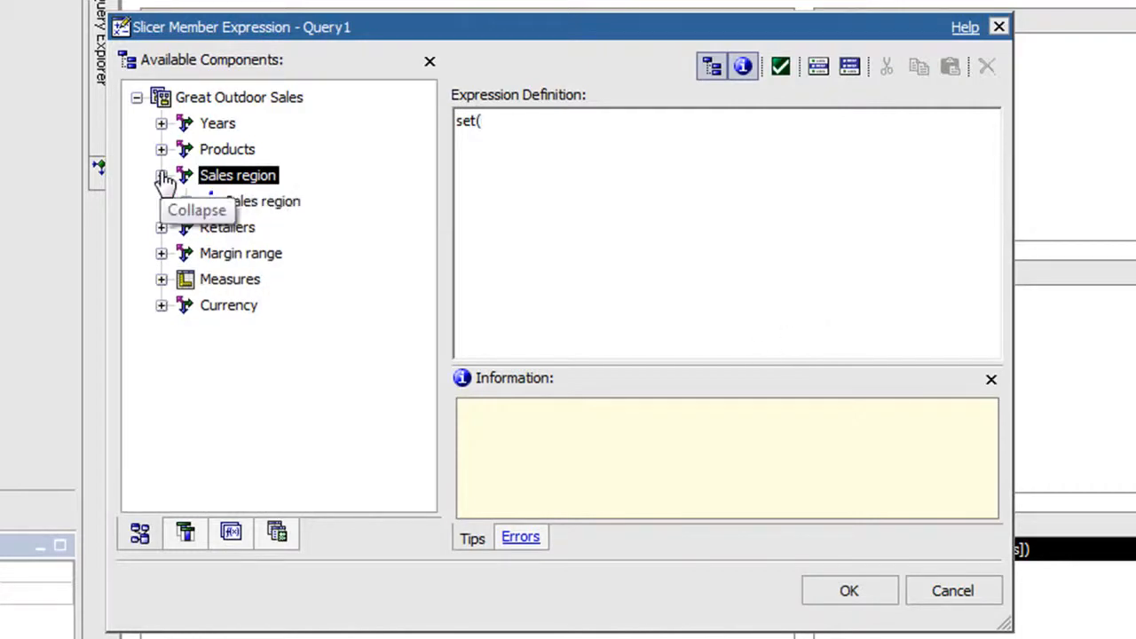
left_click(186, 202)
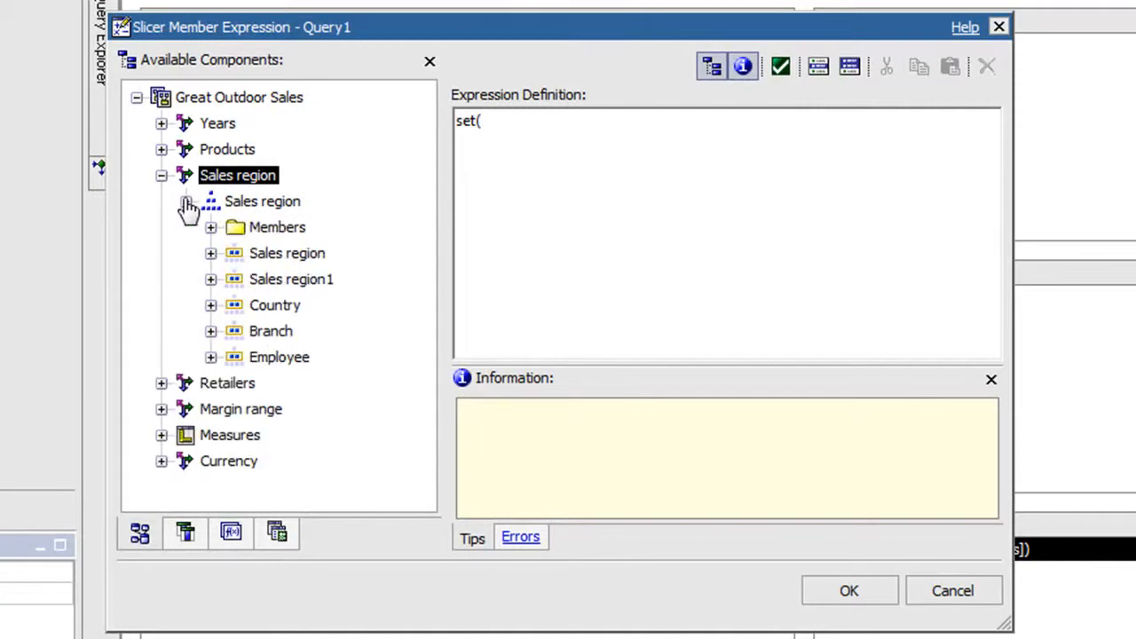
left_click(211, 306)
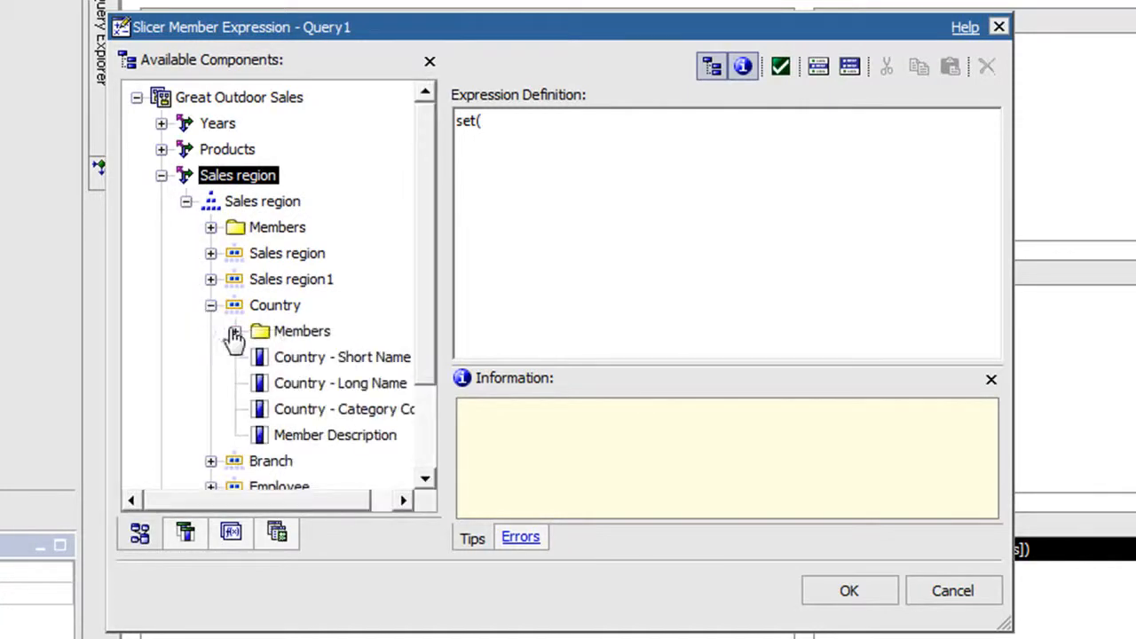
left_click(235, 333)
left_click_drag(436, 281, 436, 317)
left_click_drag(354, 337, 577, 150)
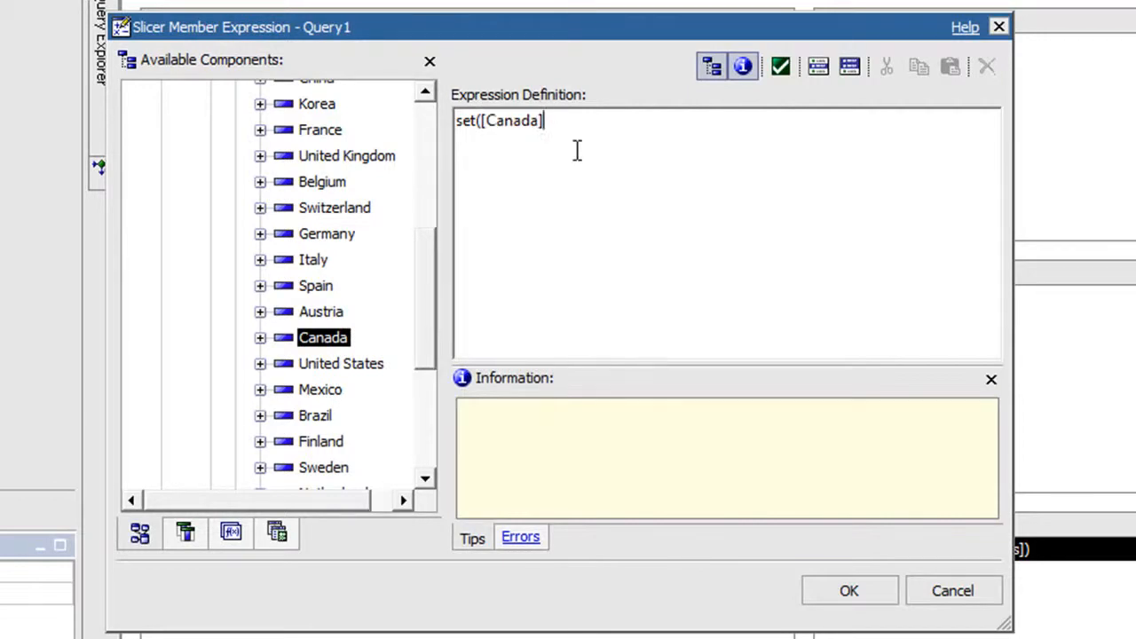
type(",")
left_click_drag(362, 364, 606, 185)
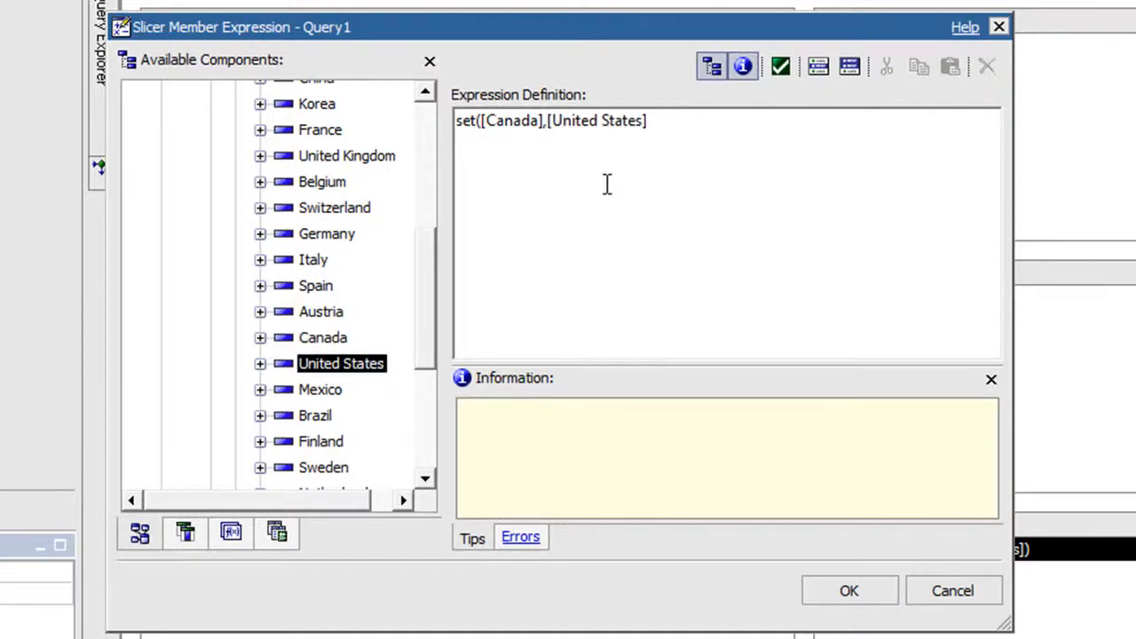
type(")")
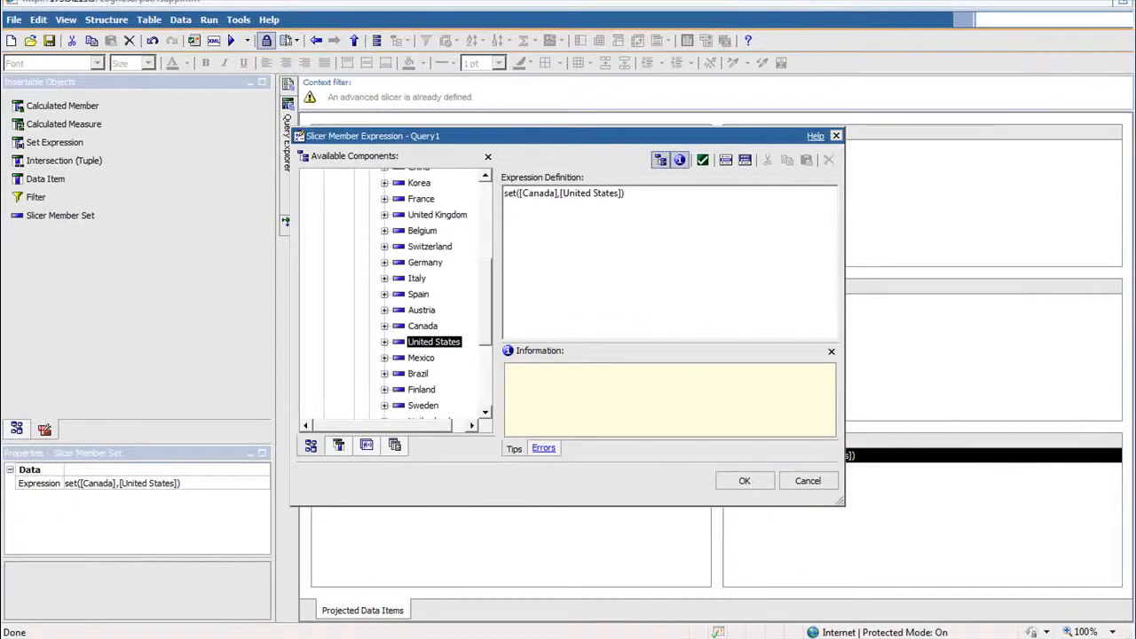
left_click(745, 481)
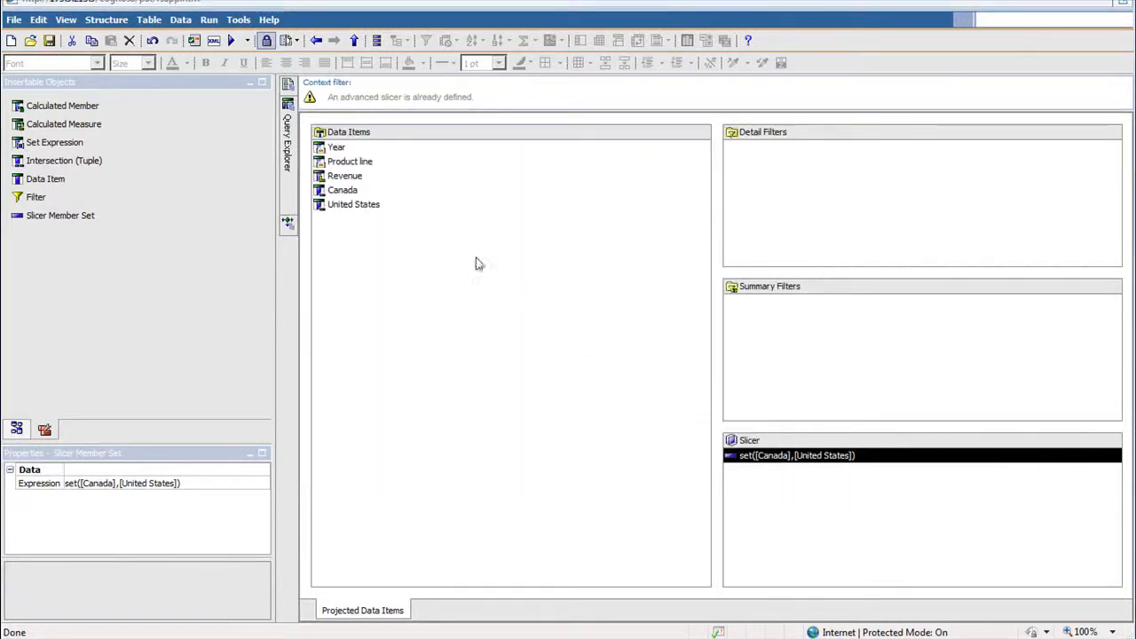
Run the report with the slicer applied and examine the 2004 Camping Equipment revenue.
left_click(231, 41)
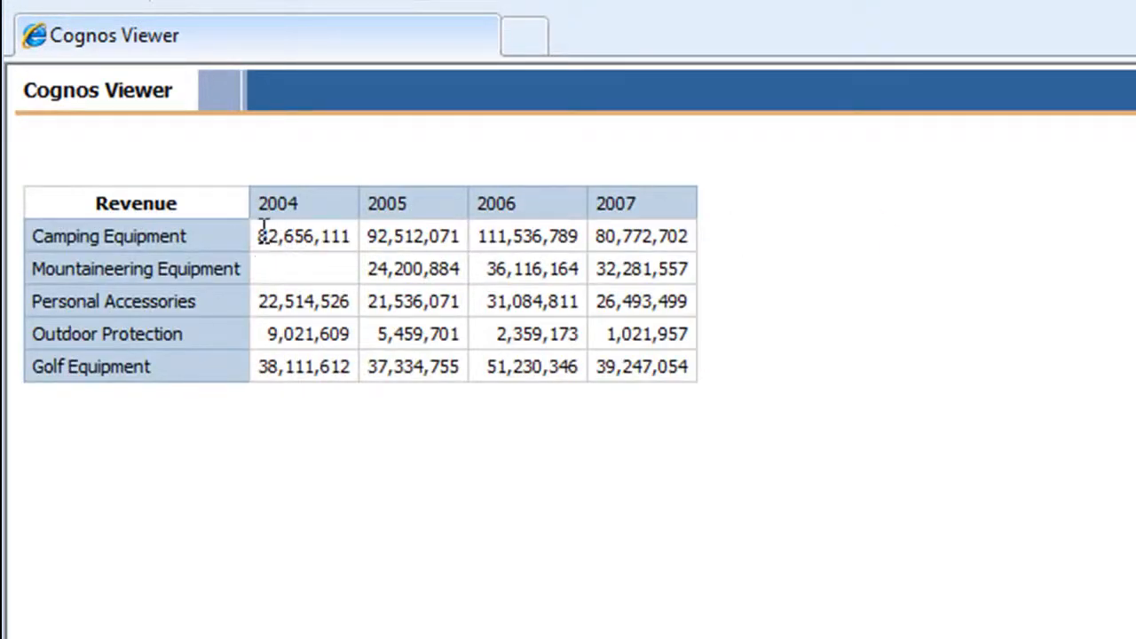
left_click_drag(264, 228, 346, 240)
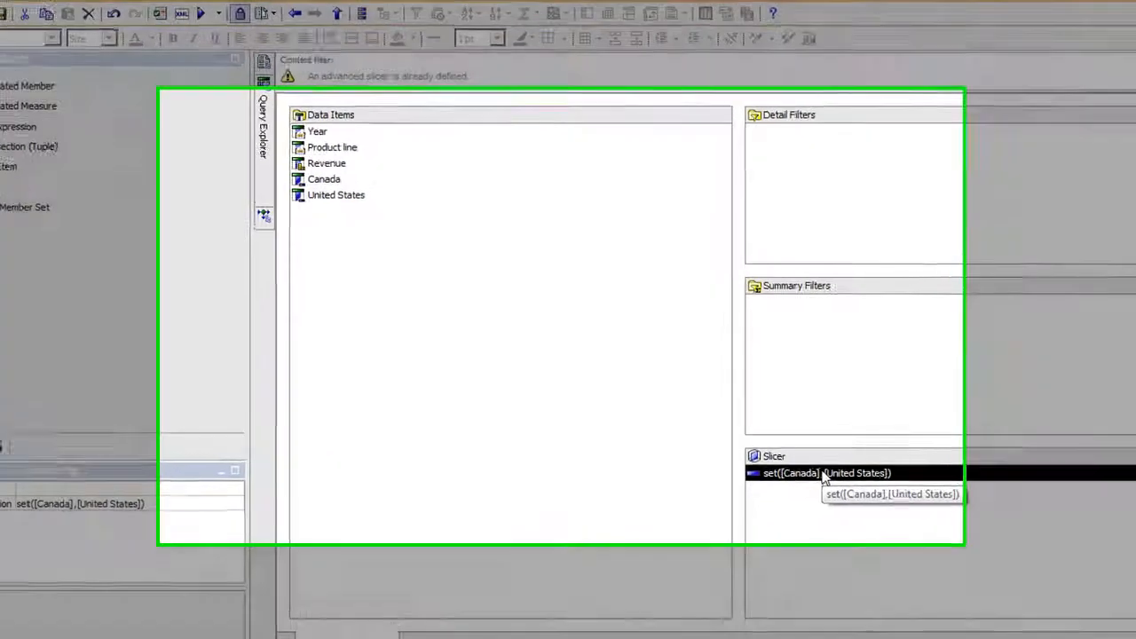
Reopen the slicer member set and remove the Canada and United States members, leaving only "set(".
double_click(798, 458)
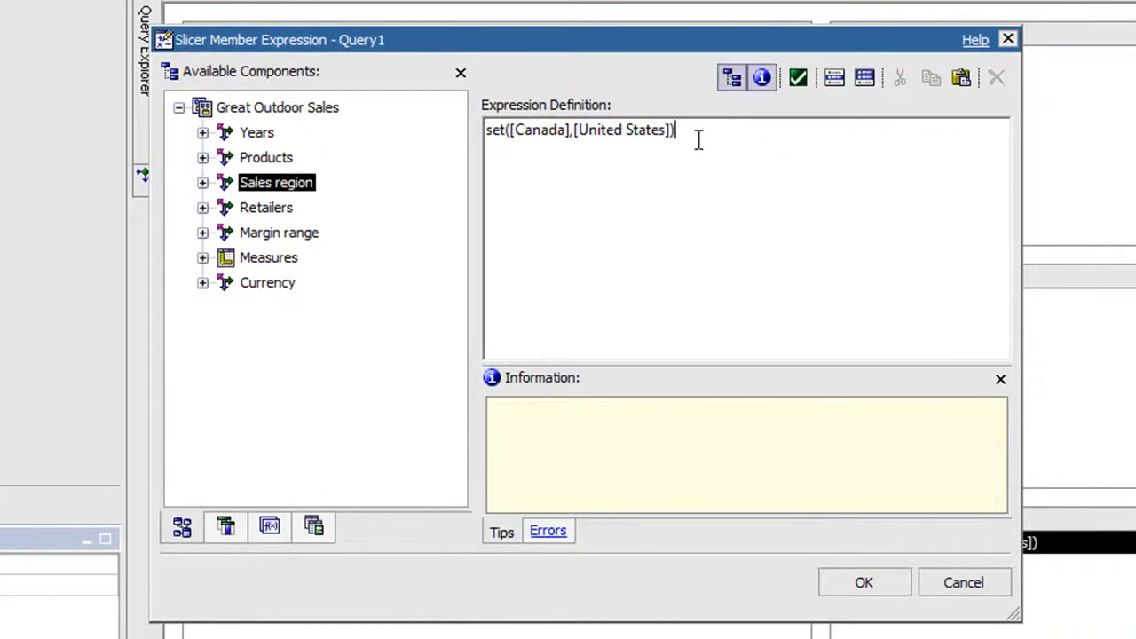
key("BackSpace")
key("BackSpace")
key("BackSpace")
key("BackSpace")
key("BackSpace")
key("BackSpace")
key("BackSpace")
key("BackSpace")
key("BackSpace")
key("BackSpace")
key("BackSpace")
key("BackSpace")
key("BackSpace")
key("BackSpace")
key("BackSpace")
key("BackSpace")
key("BackSpace")
key("BackSpace")
key("BackSpace")
key("BackSpace")
key("BackSpace")
key("BackSpace")
key("BackSpace")
key("BackSpace")
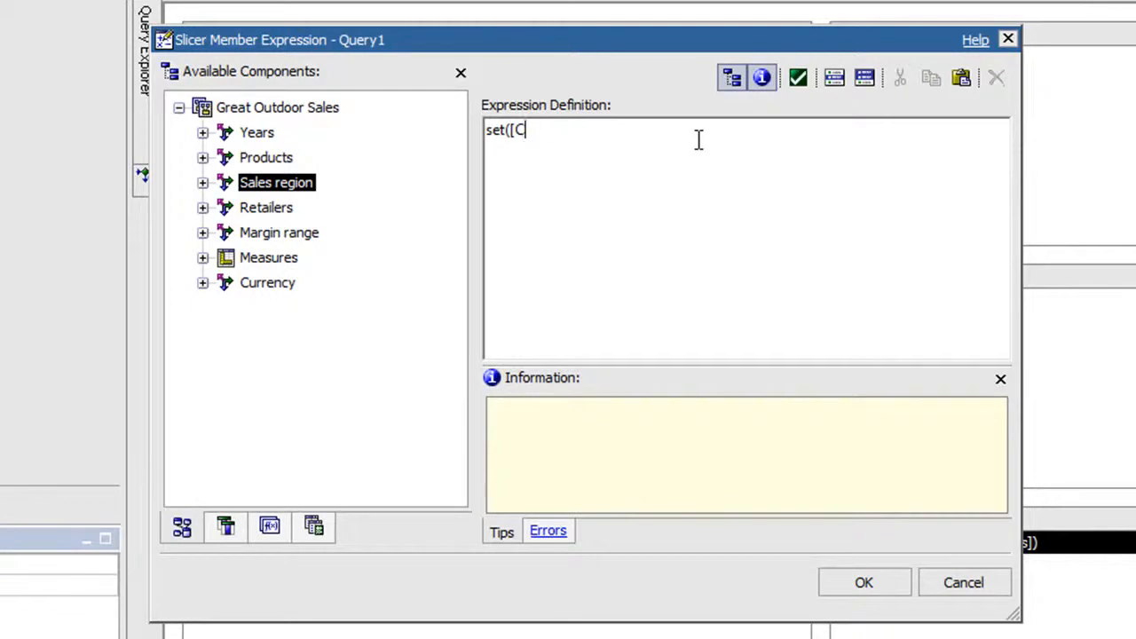
key("BackSpace")
Complete the set expression with the Sales region Country level followed by the prompt parameter ->?c? and a closing parenthesis.
left_click(202, 184)
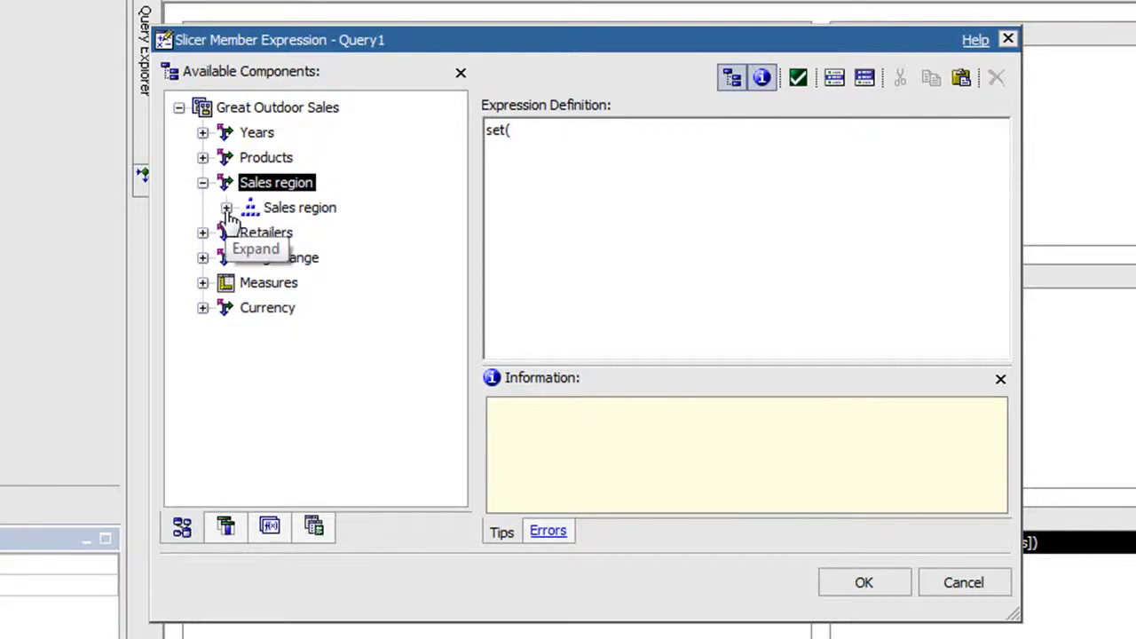
left_click(226, 209)
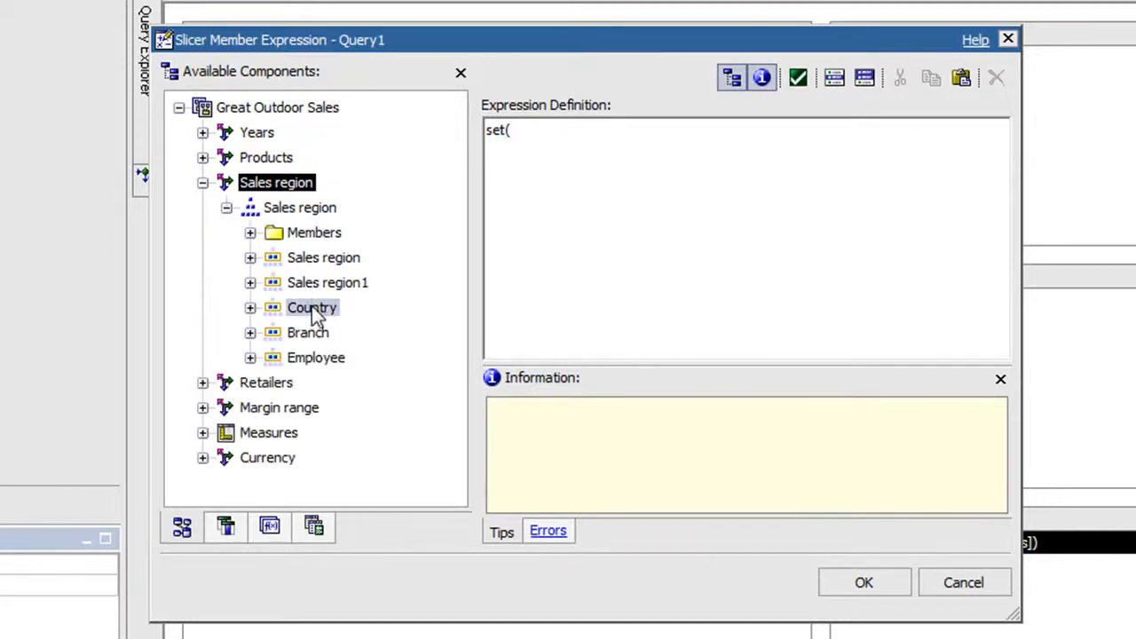
left_click_drag(315, 312, 600, 159)
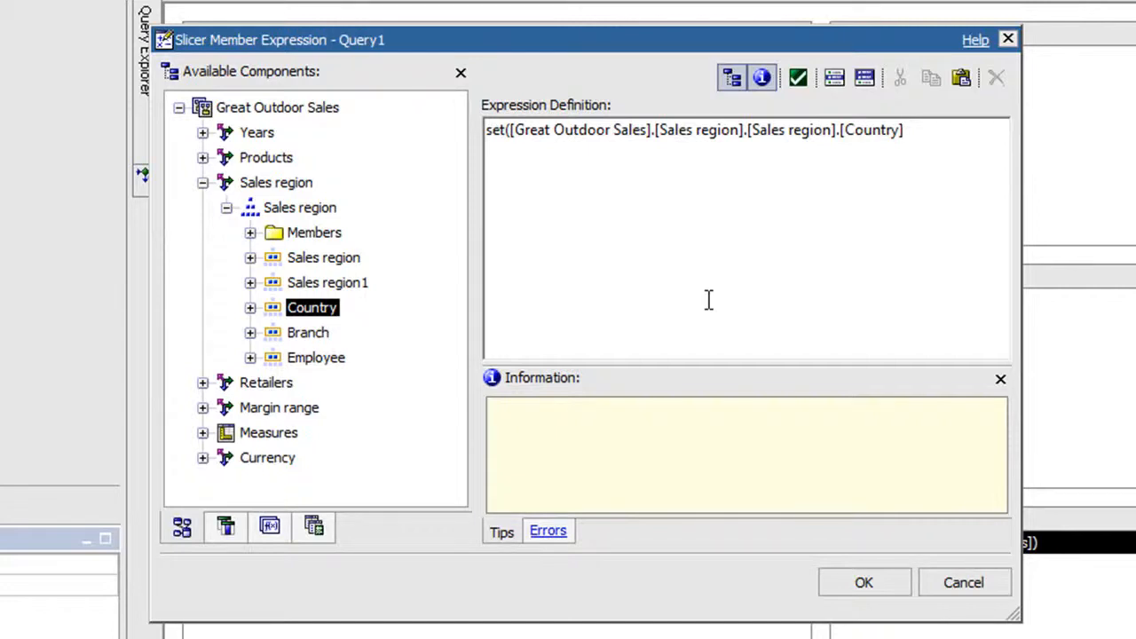
type("->?c?)")
Validate the slicer expression, cancel the country prompt without choosing values, and accept the expression.
left_click(802, 90)
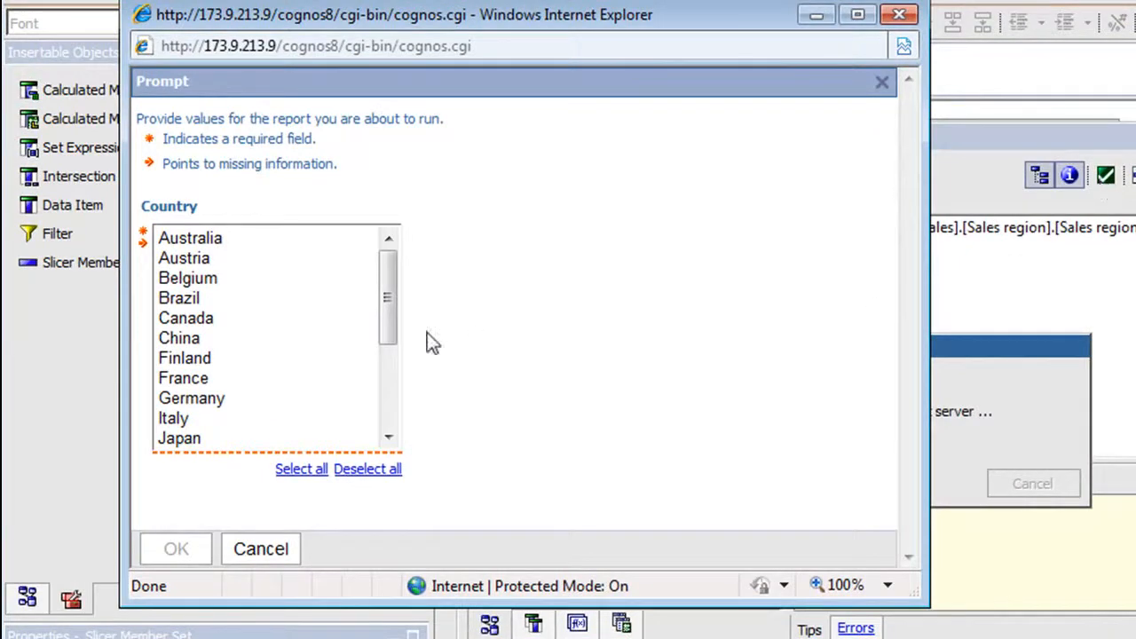
left_click(899, 15)
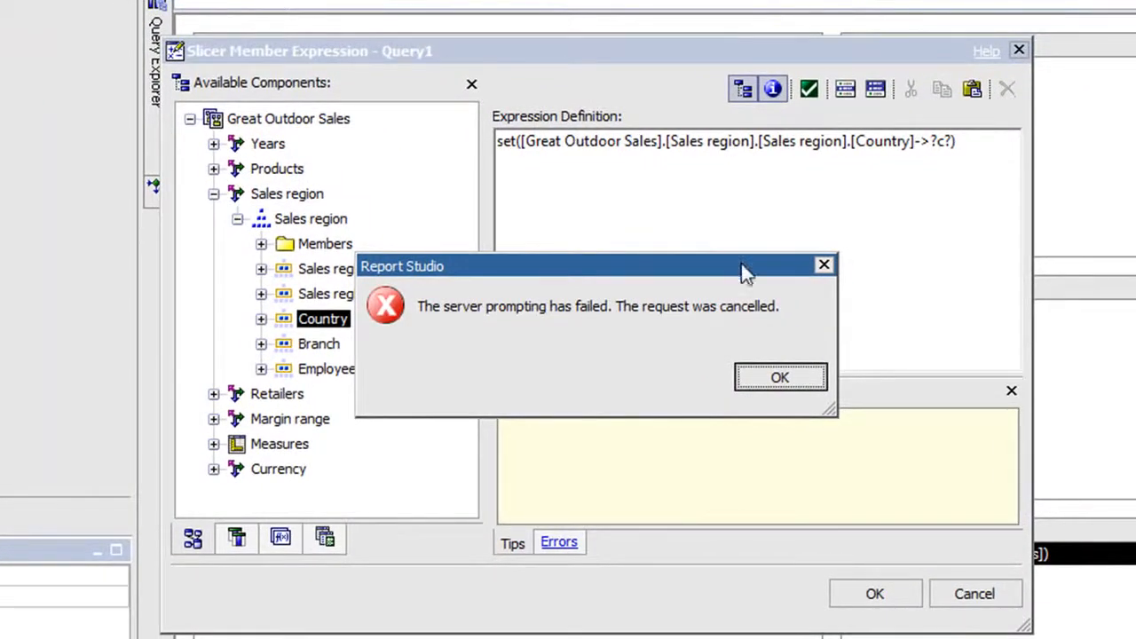
left_click(775, 380)
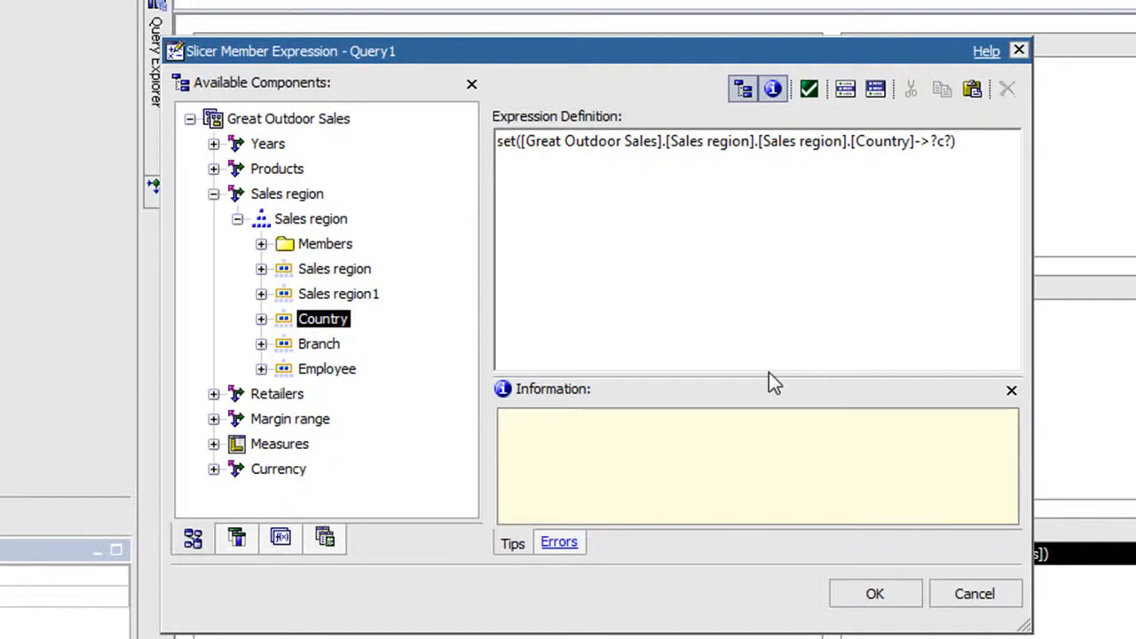
left_click(865, 611)
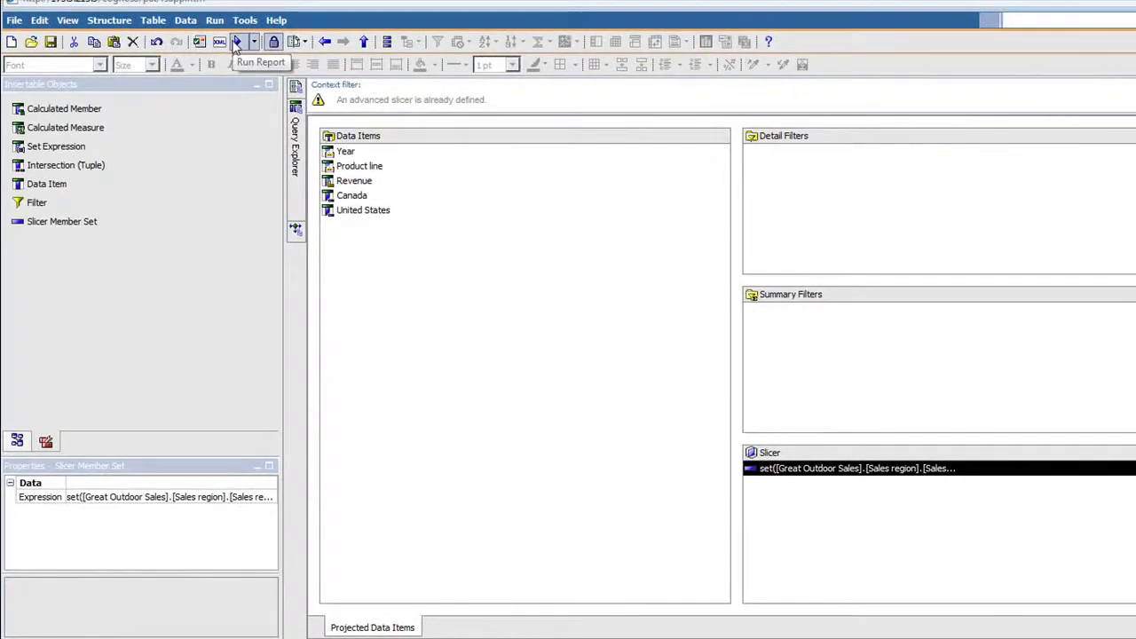
Run the report with Austria and Brazil chosen in the Country prompt and examine the revenue by product line and year.
left_click(237, 45)
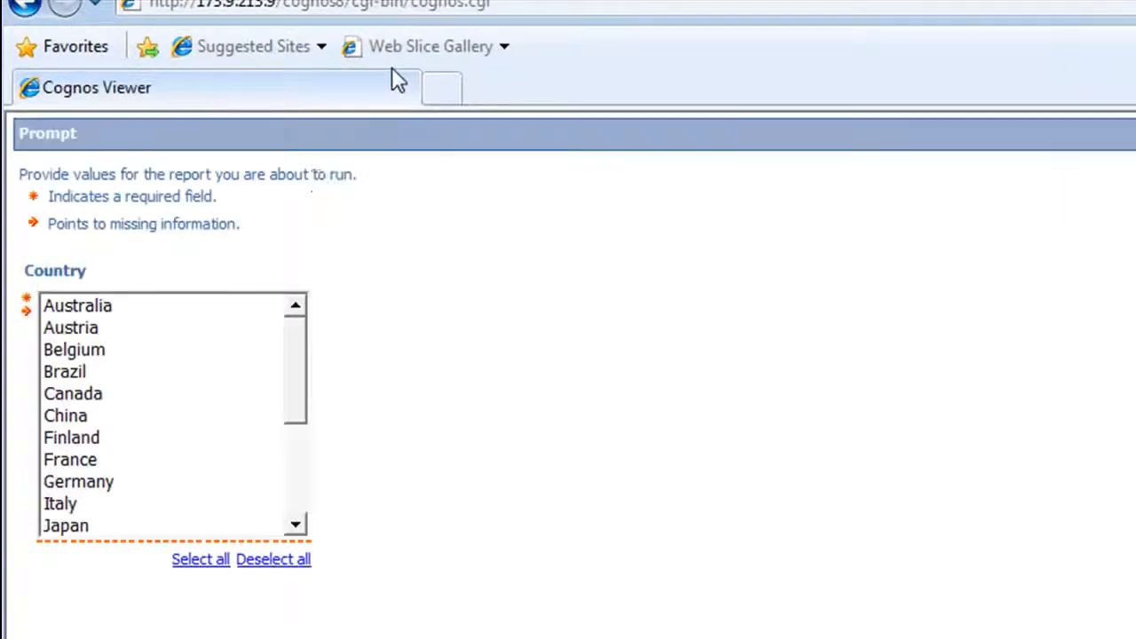
left_click(96, 330)
left_click(94, 377, "ctrl")
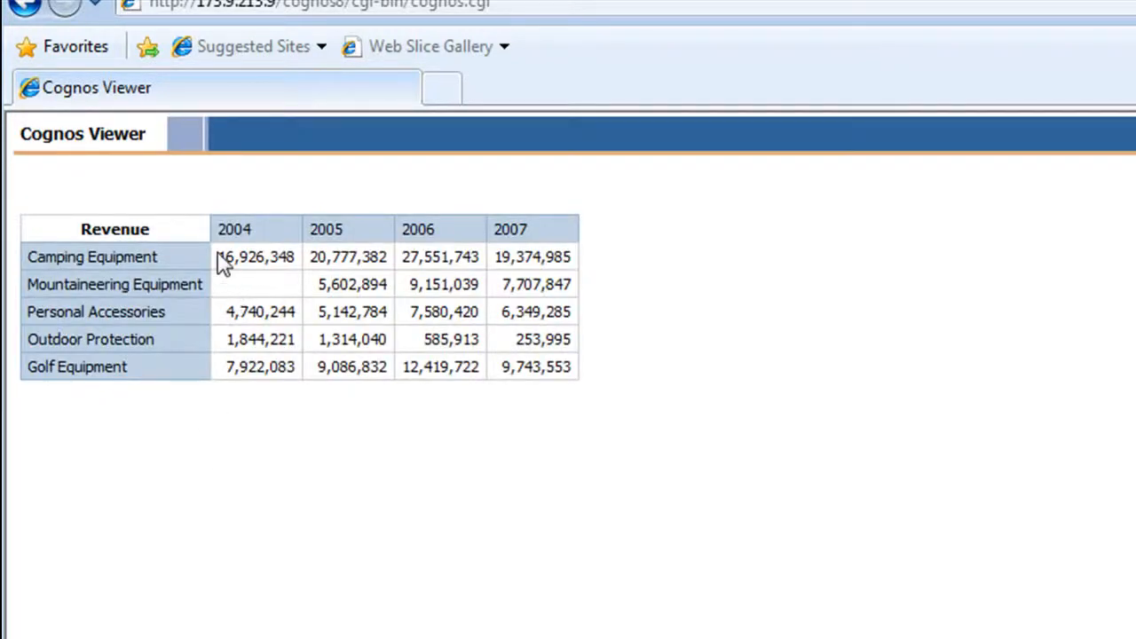
left_click_drag(221, 257, 693, 351)
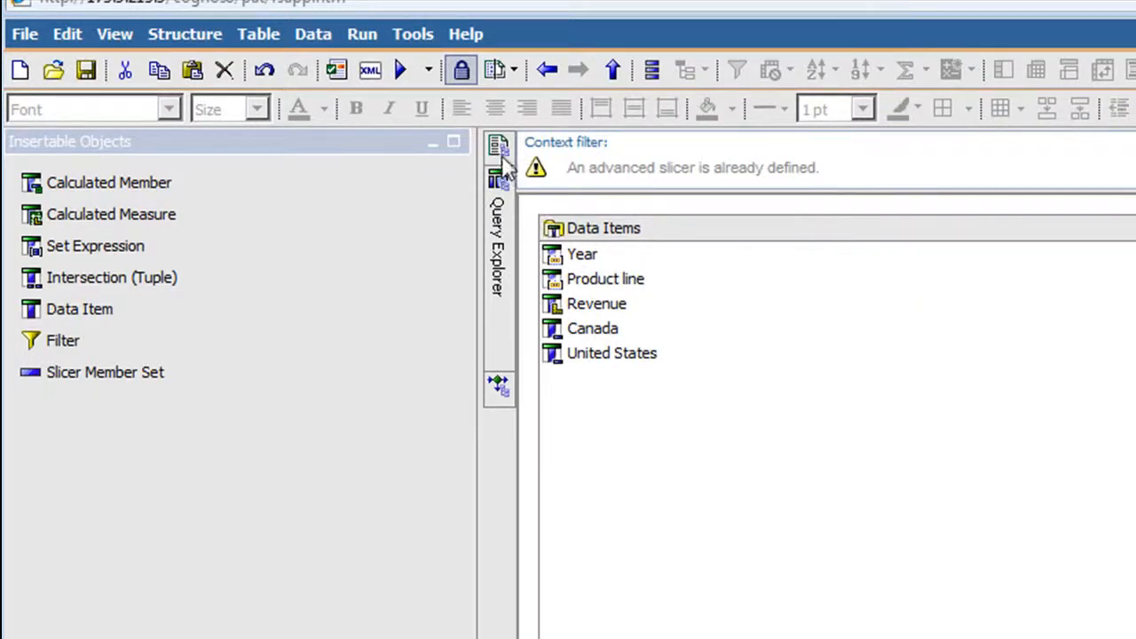
Open report page Page1 and replace the header's placeholder title text with "Countries = ".
mouse_move(503, 157)
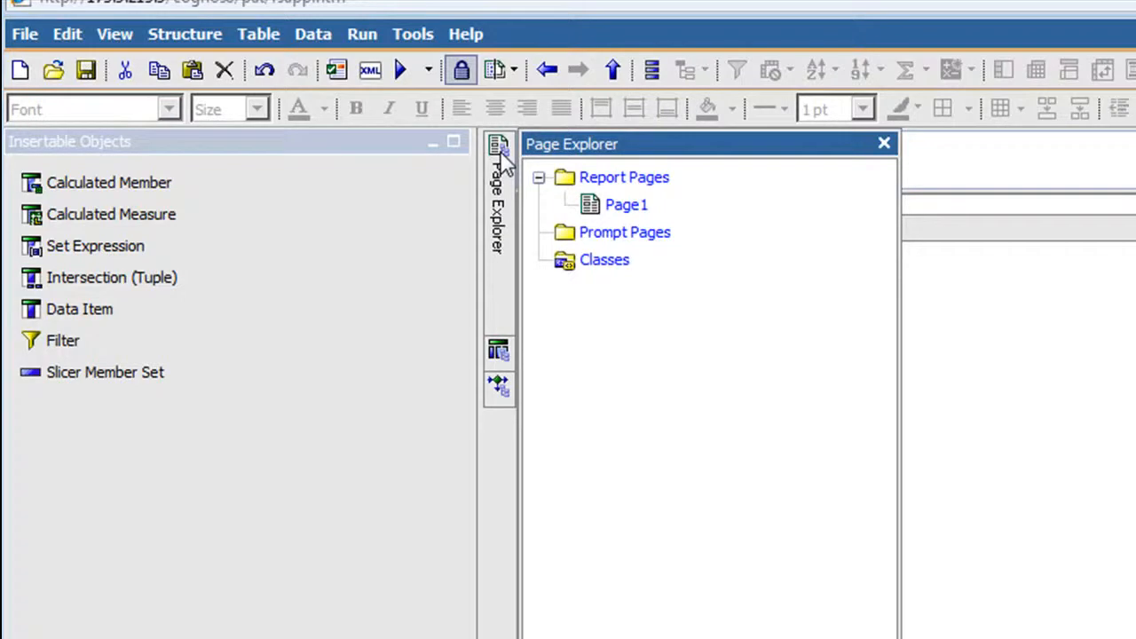
left_click(612, 210)
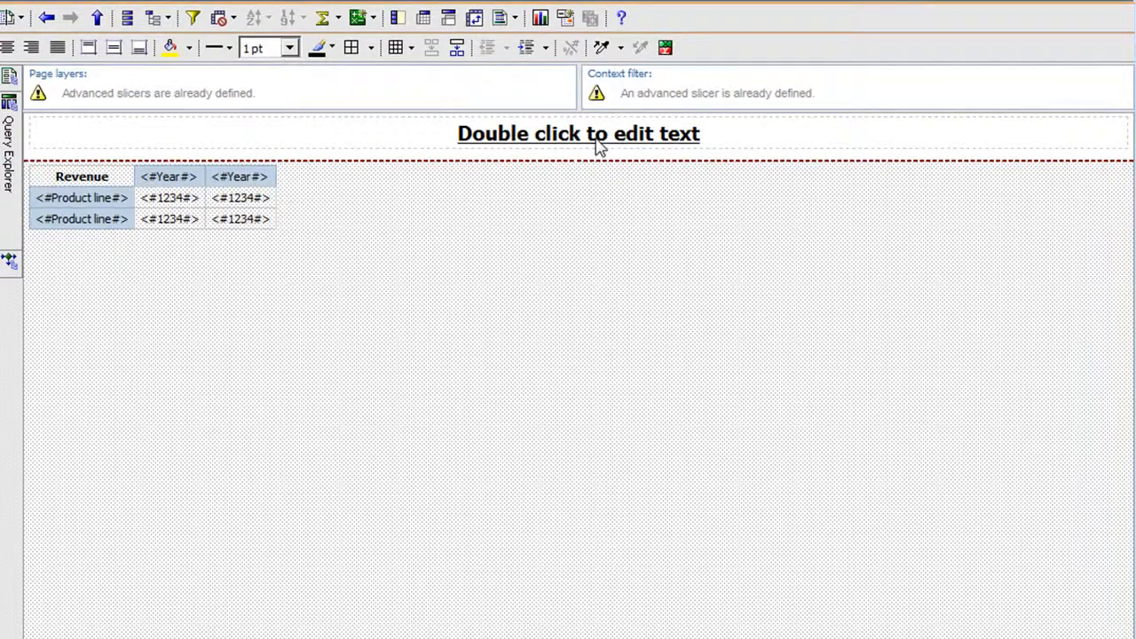
double_click(600, 142)
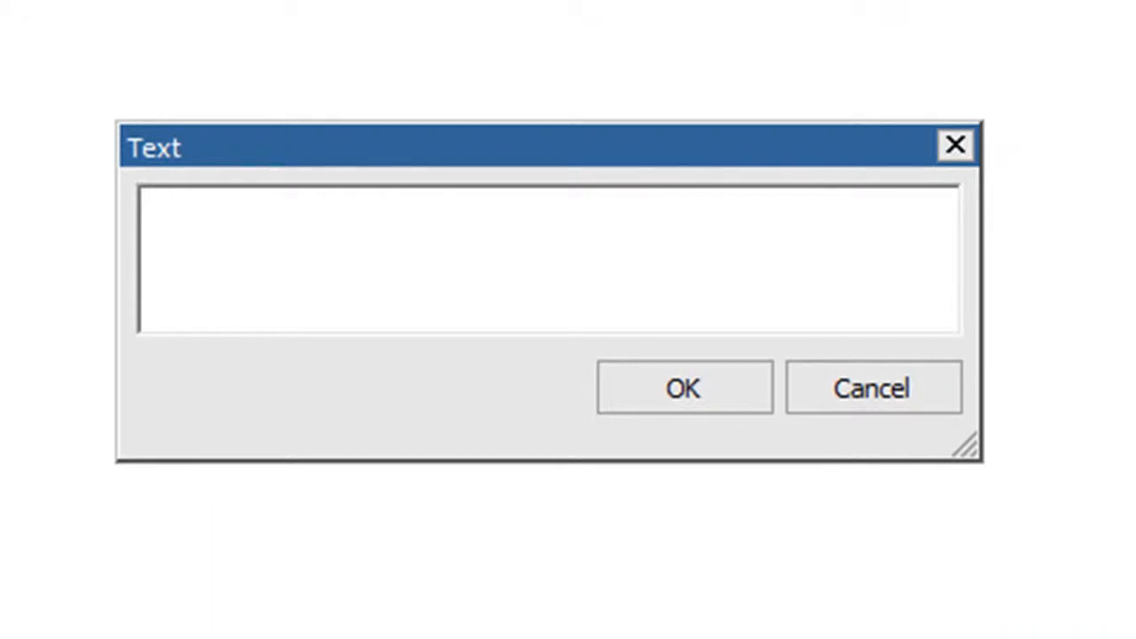
left_click(502, 317)
type("Countries =")
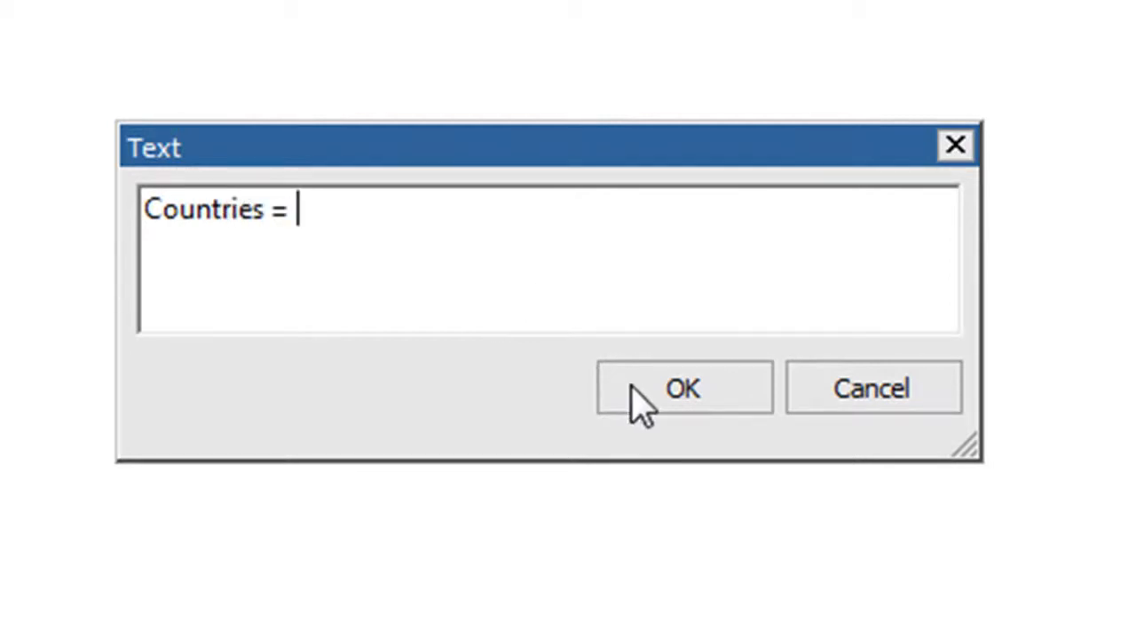
left_click(631, 385)
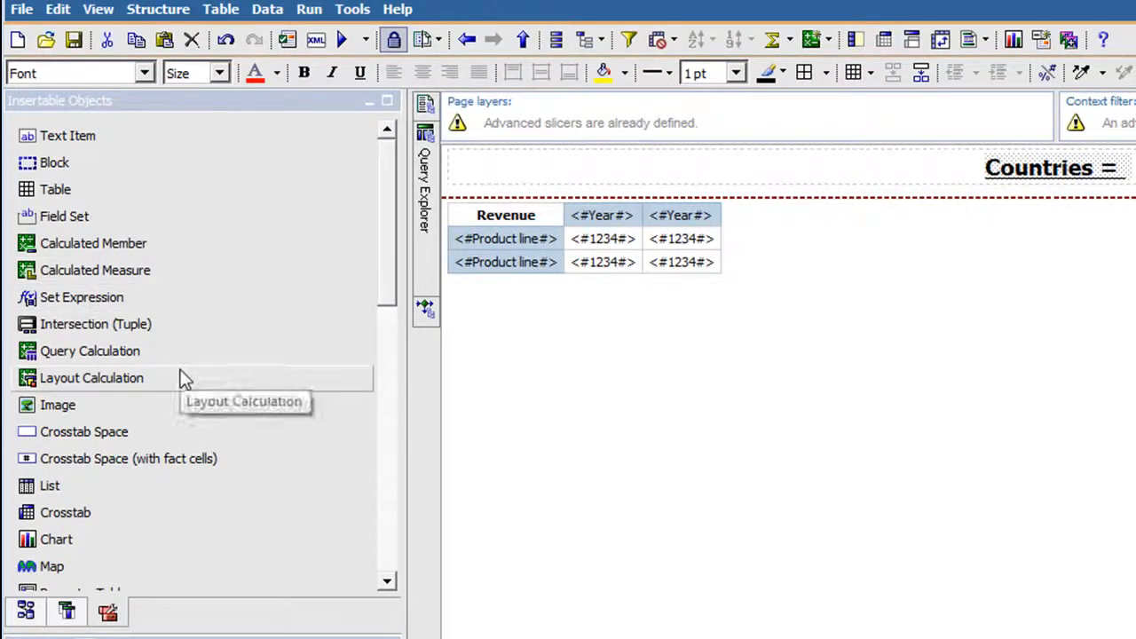
Insert a layout calculation after the "Countries =" title that returns the display value of parameter c, ParamDisplayValue('c').
left_click_drag(177, 380, 1044, 220)
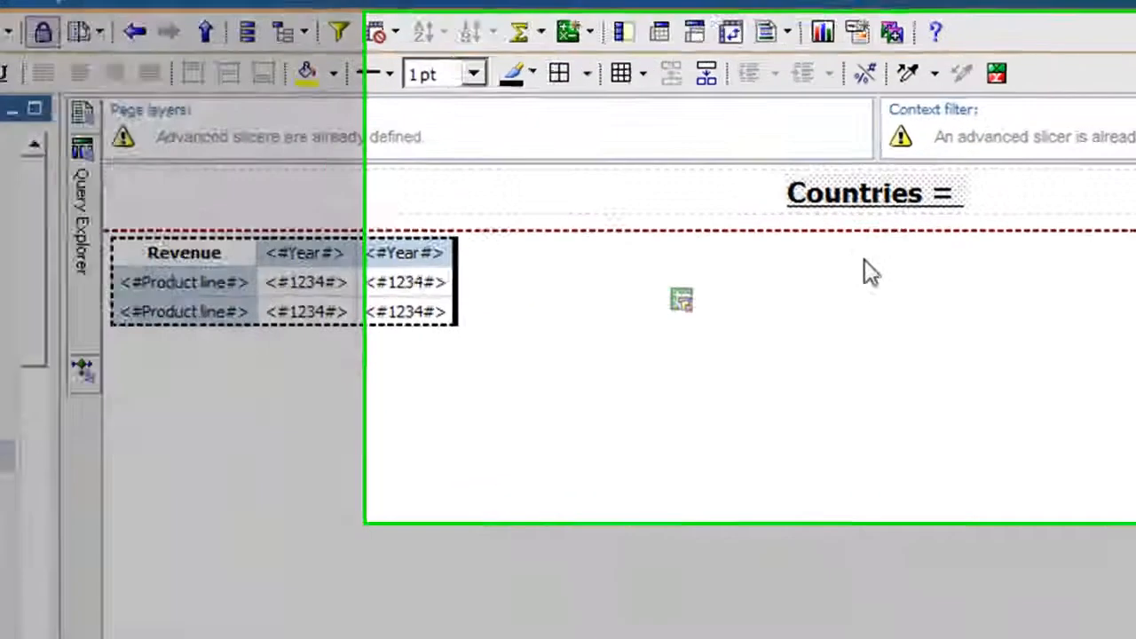
left_click_drag(865, 259, 989, 211)
left_click_drag(790, 233, 790, 233)
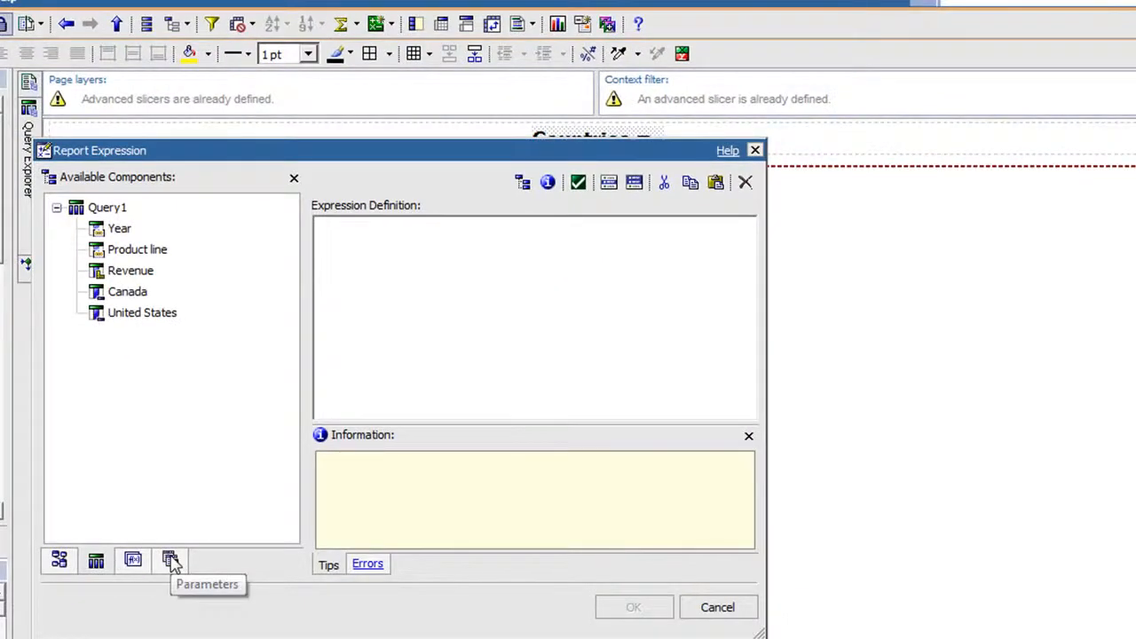
left_click(170, 560)
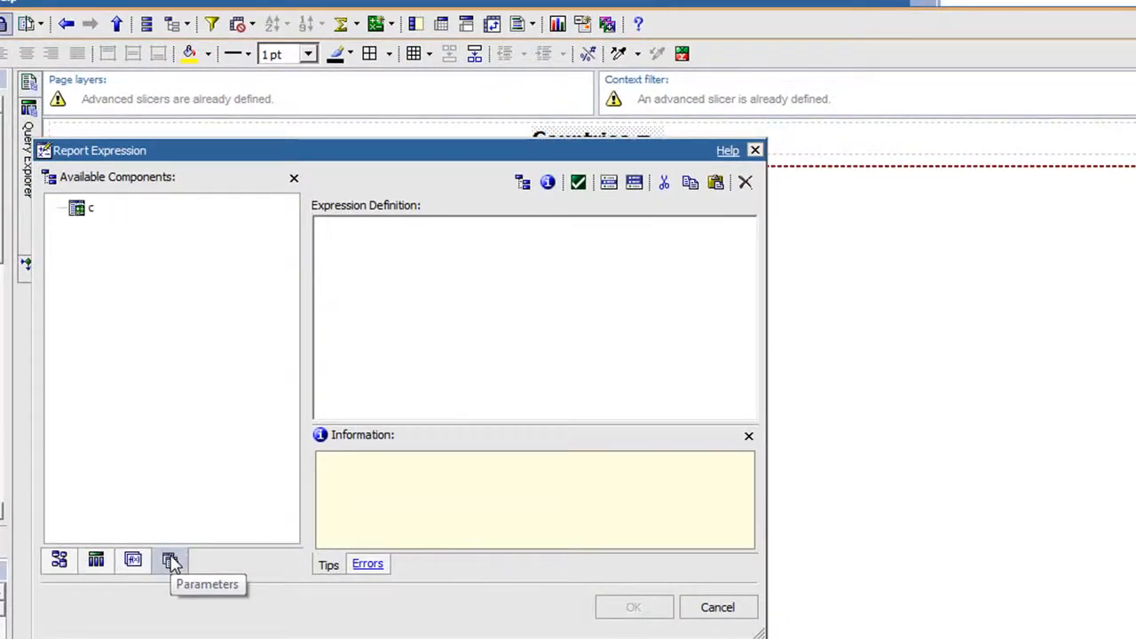
double_click(90, 210)
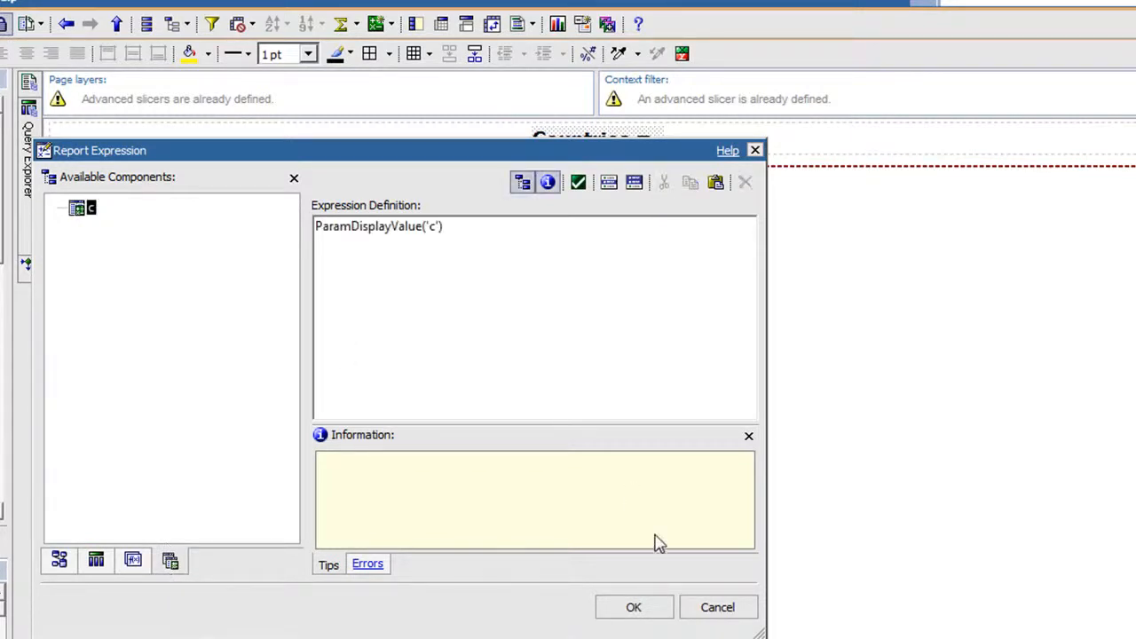
left_click(633, 608)
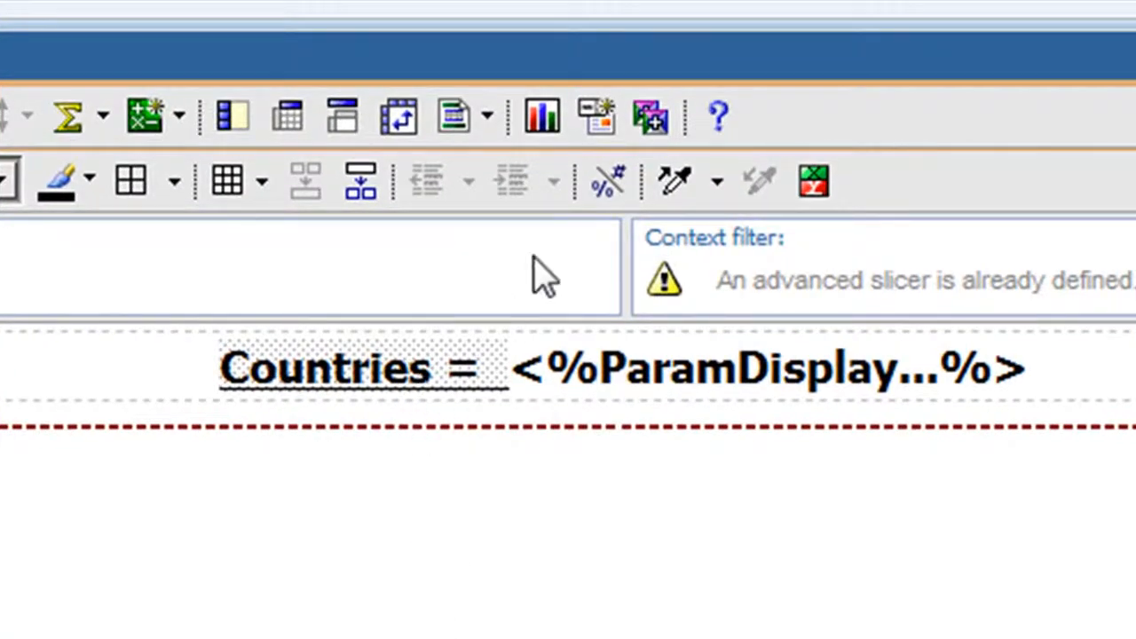
Copy the style of the "Countries =" title text onto the parameter display calculation beside it.
left_click(671, 186)
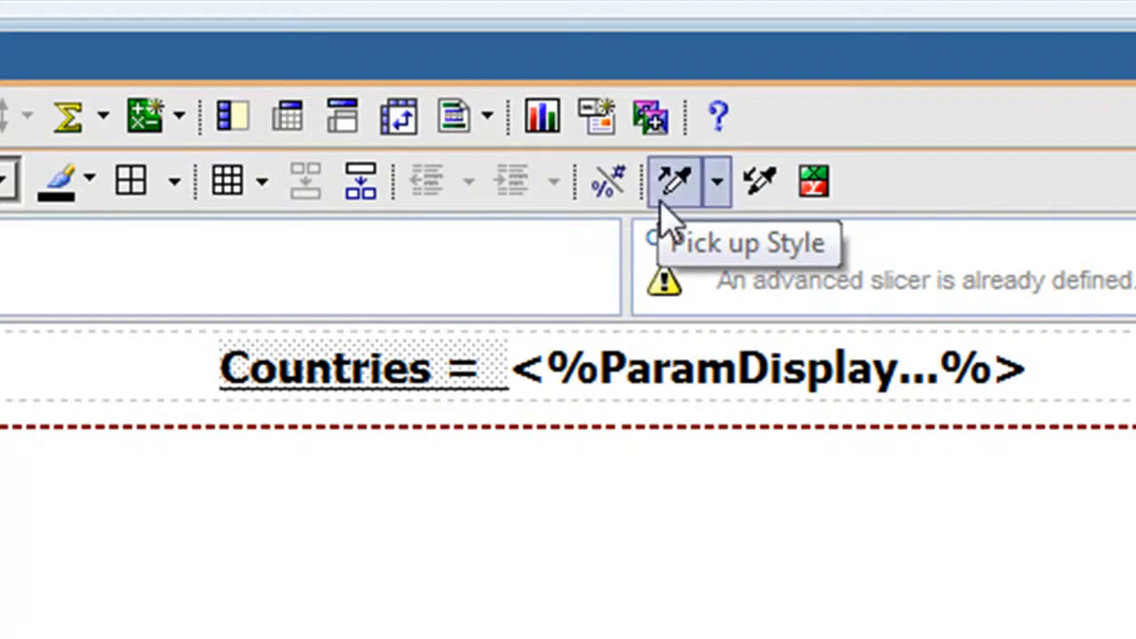
left_click(679, 384)
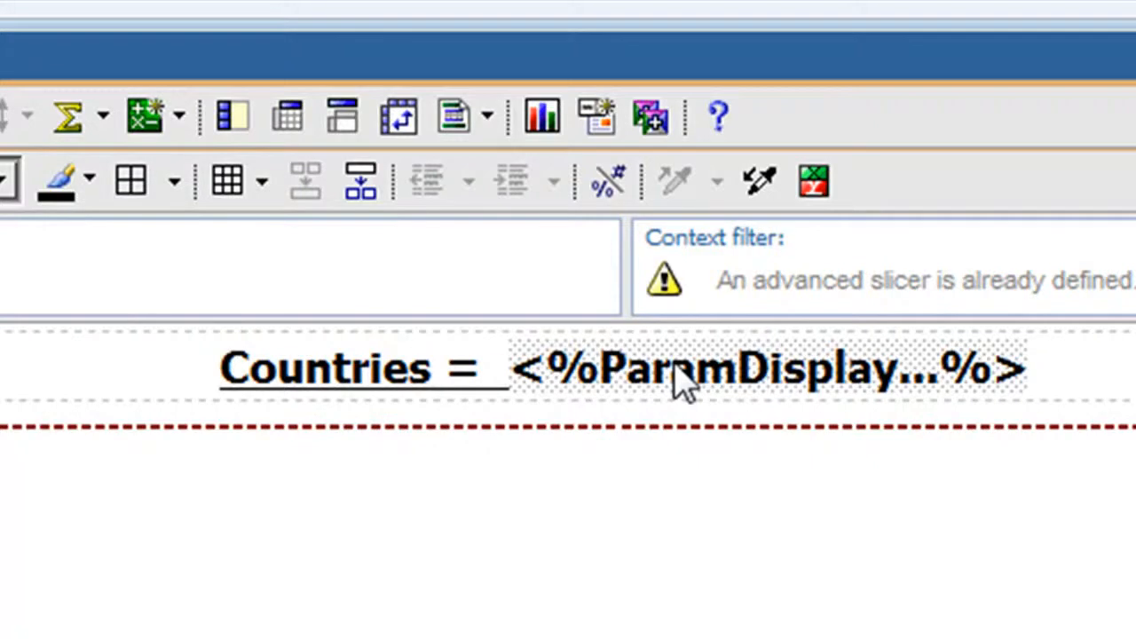
left_click(755, 200)
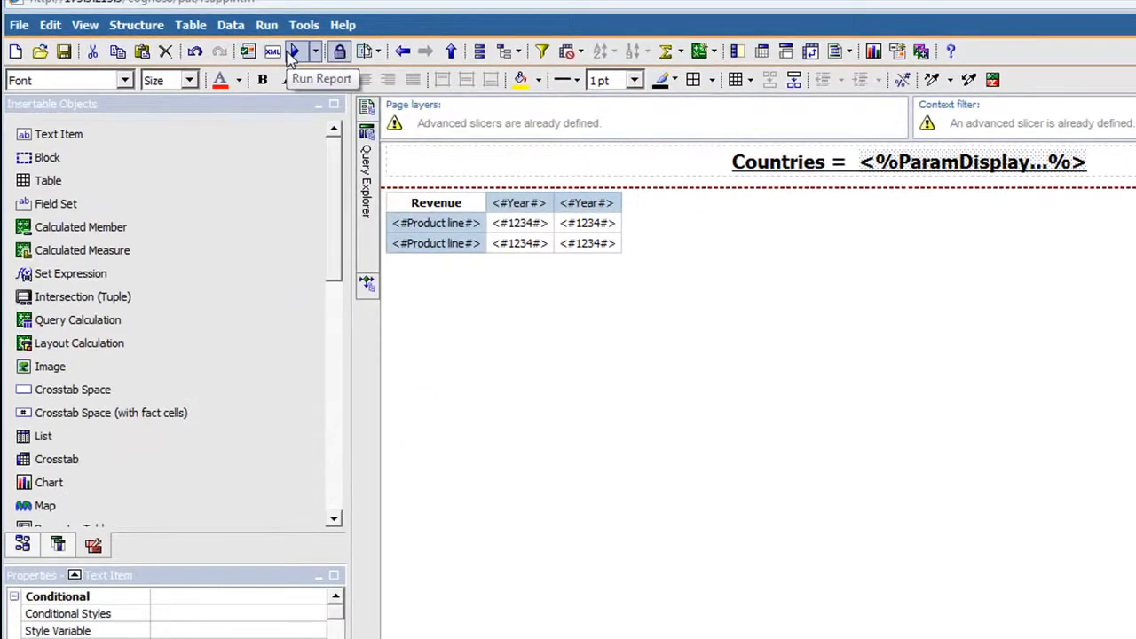
Run the report with China and Finland chosen in the Country prompt to check the new title.
left_click(293, 52)
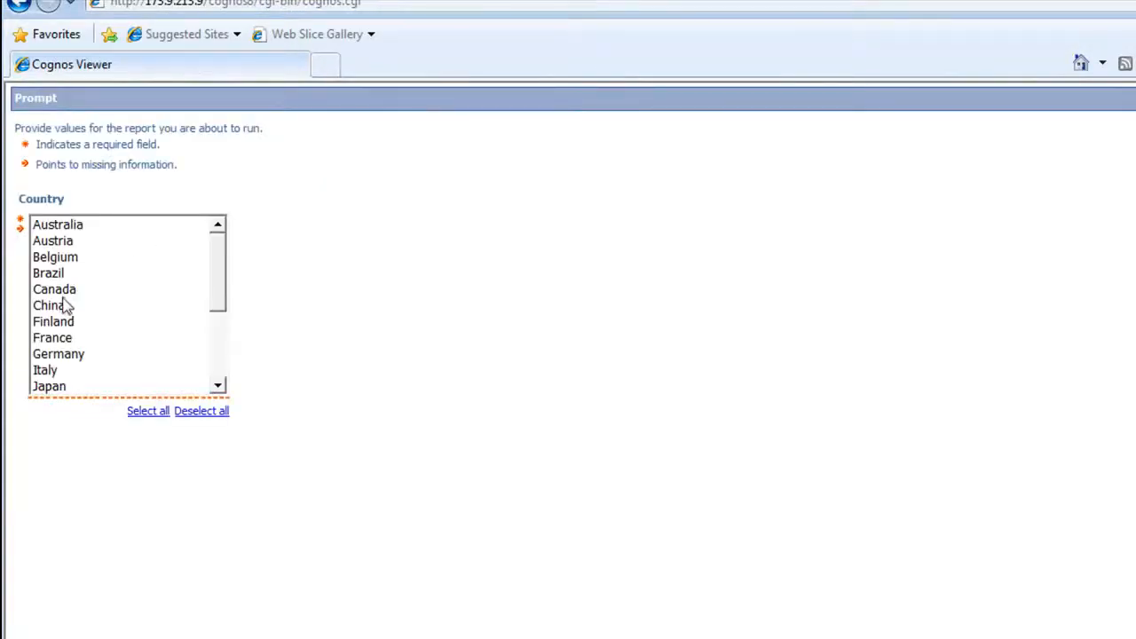
left_click(65, 306)
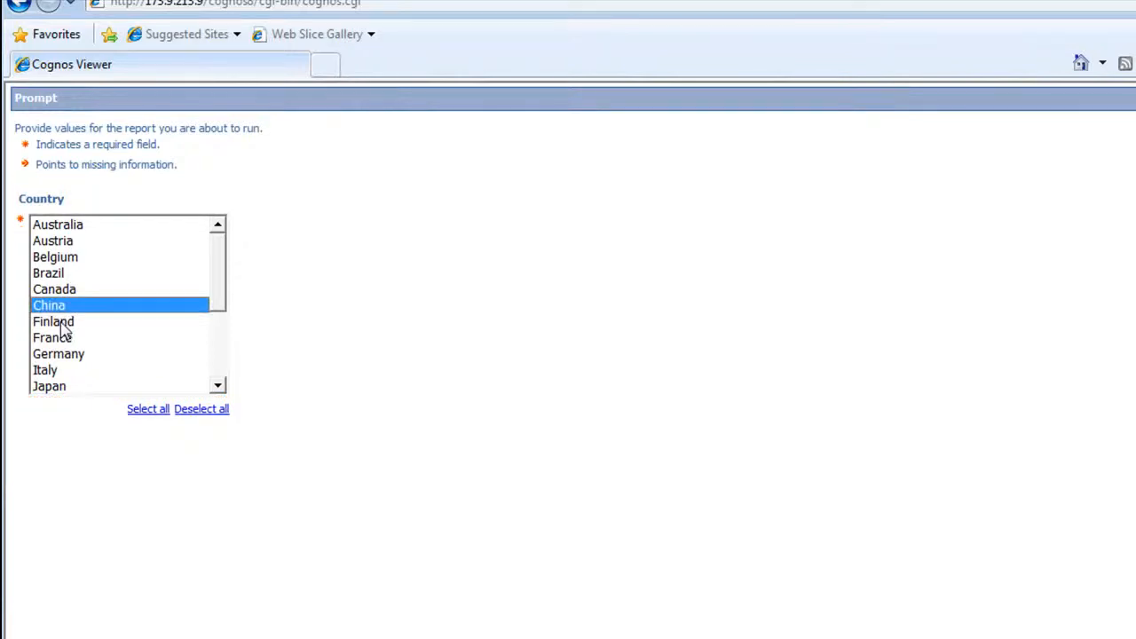
left_click(62, 323, "ctrl")
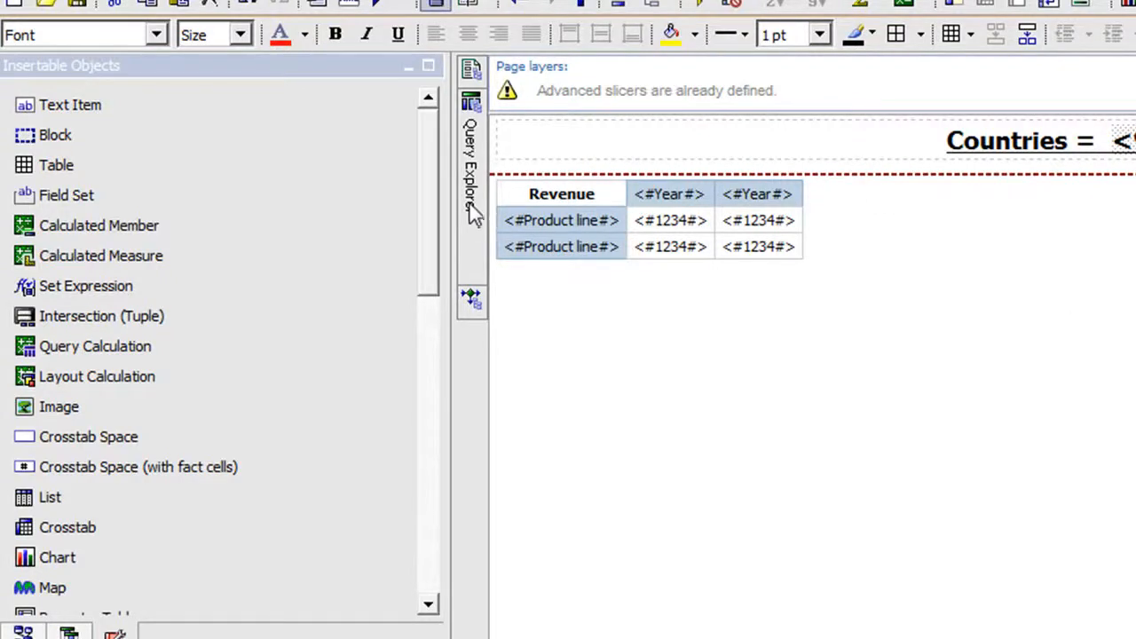
Reopen Query1's slicer member set, remove the set( ) wrapper so only the Country level with ->?c? remains, and accept the expression.
mouse_move(474, 215)
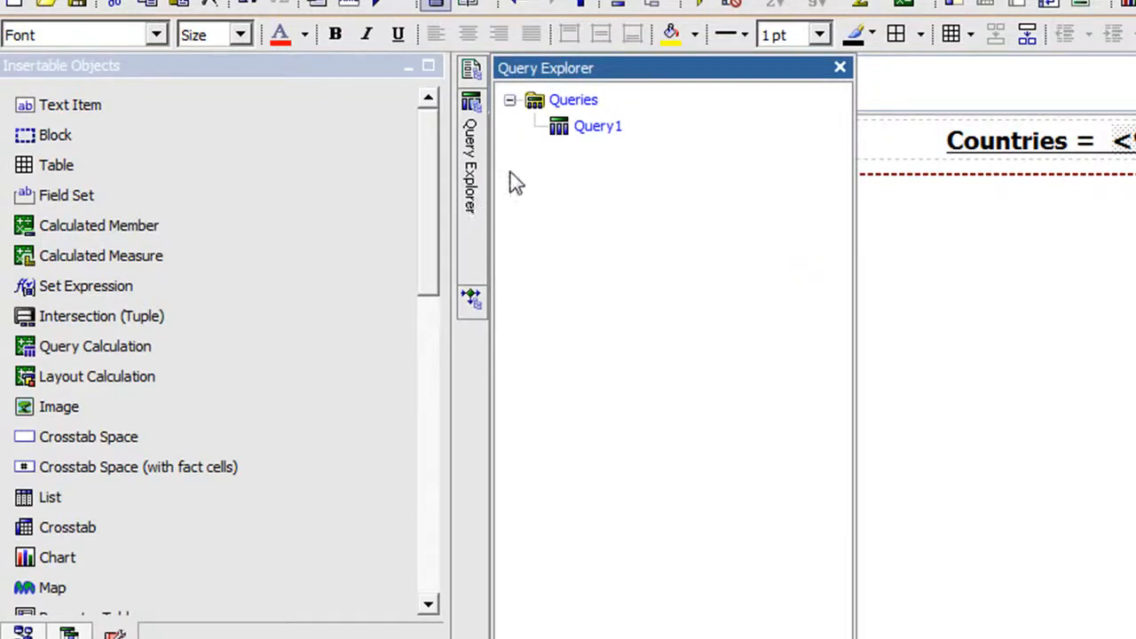
double_click(598, 127)
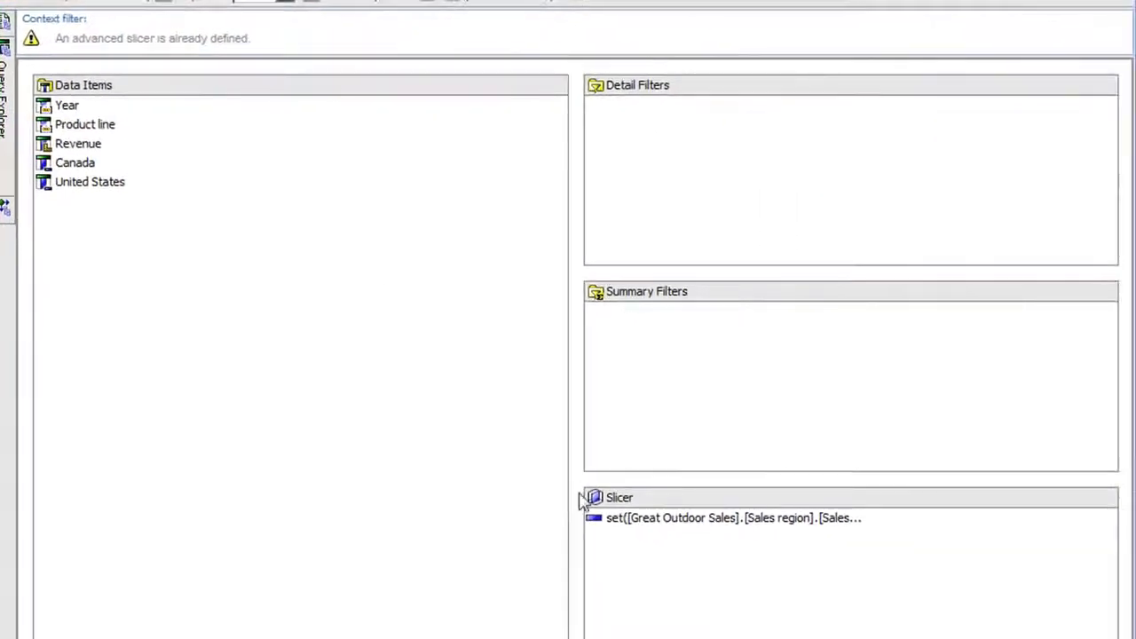
left_click(671, 524)
double_click(671, 524)
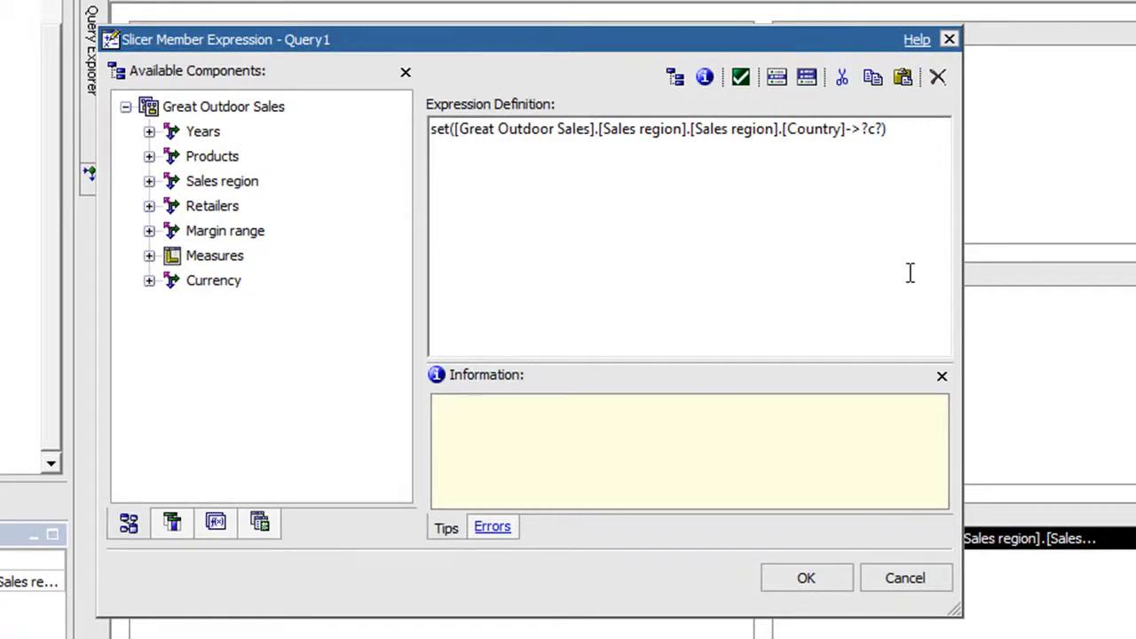
left_click(912, 136)
key("BackSpace")
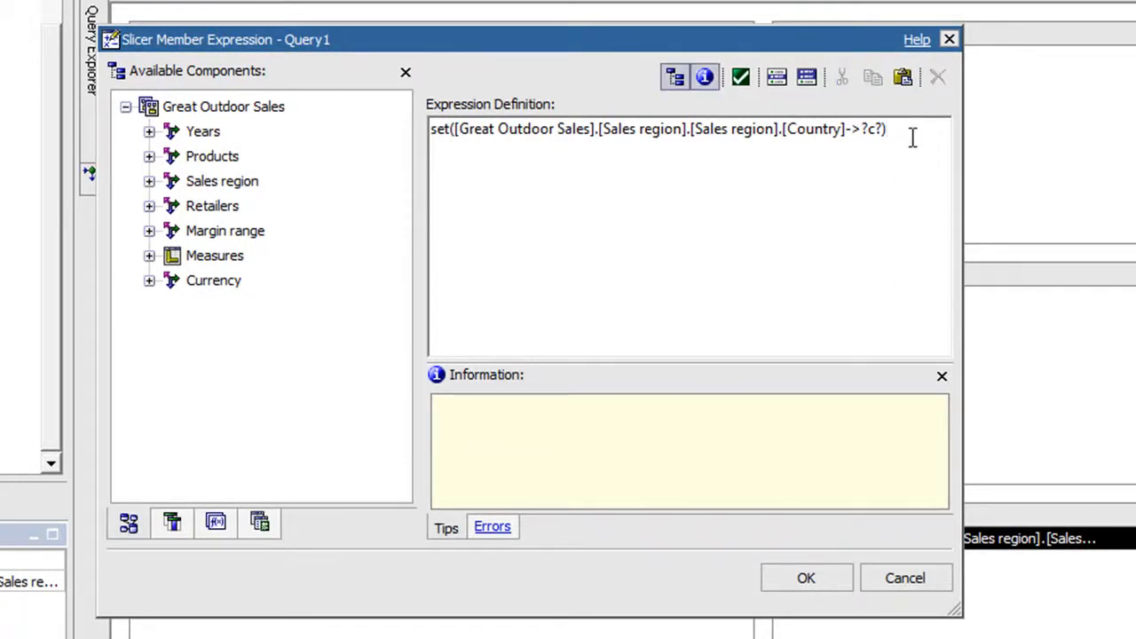
key("Left")
key("Left")
key("Left")
key("Left")
key("Left")
key("Left")
key("Left")
key("Left")
key("Left")
key("Left")
key("Left")
key("Left")
key("Left")
key("Left")
key("Left")
key("Left")
key("Left")
key("Left")
key("Left")
key("Left")
key("Left")
key("Left")
key("Left")
key("Left")
key("Left")
key("Left")
key("Left")
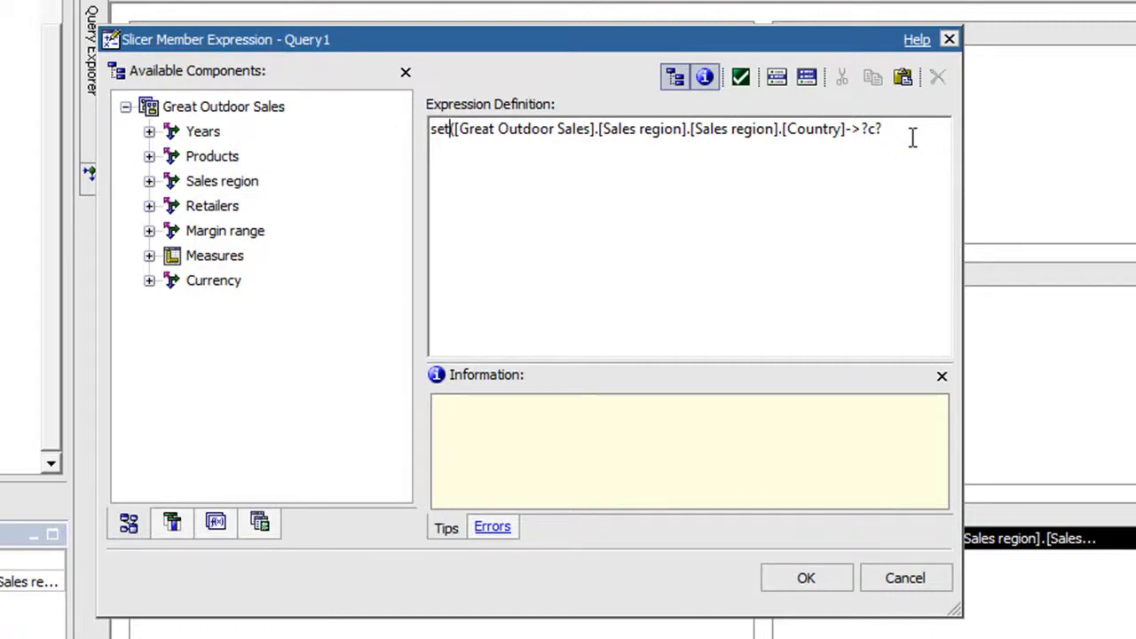
key("BackSpace")
key("BackSpace")
key("BackSpace")
key("BackSpace")
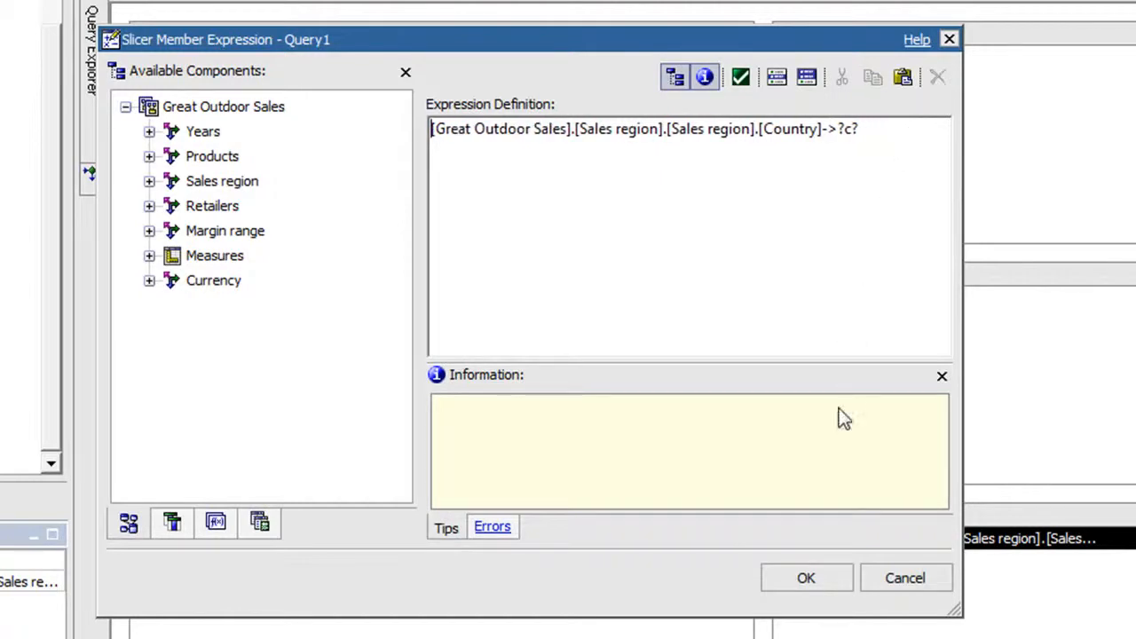
left_click(808, 578)
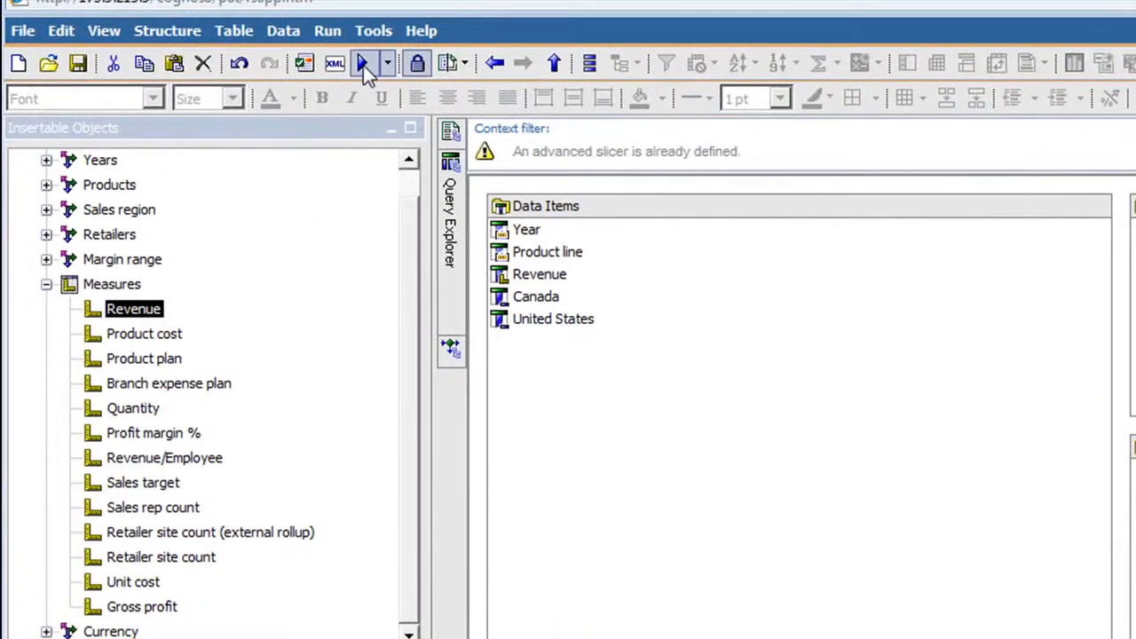
Run the report and choose Germany in the single-select Country prompt.
left_click(363, 65)
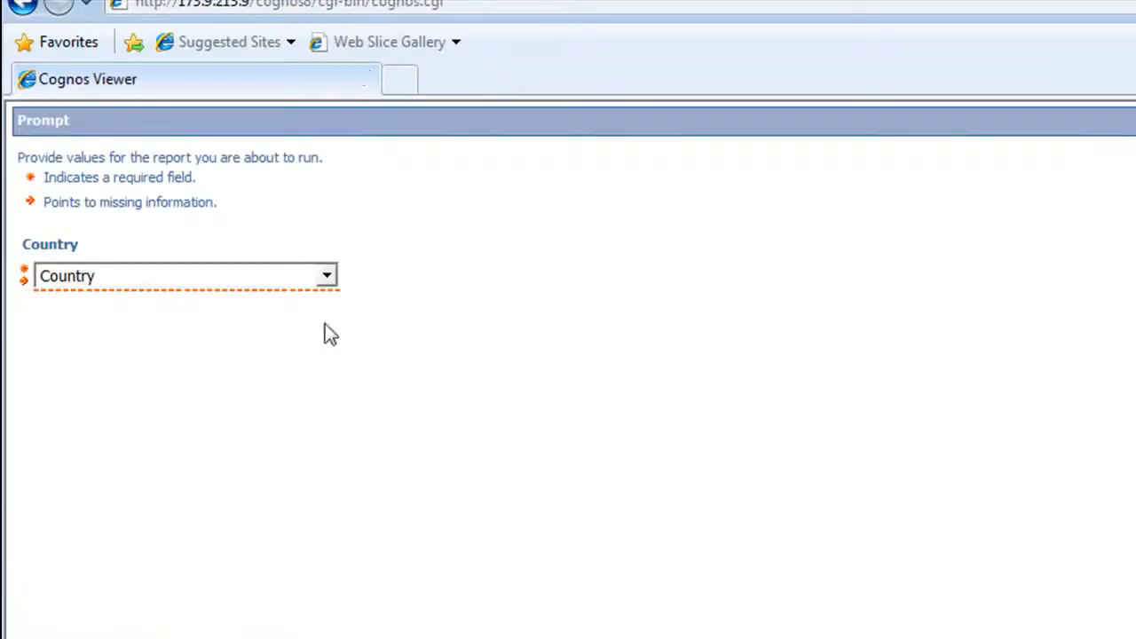
left_click(328, 277)
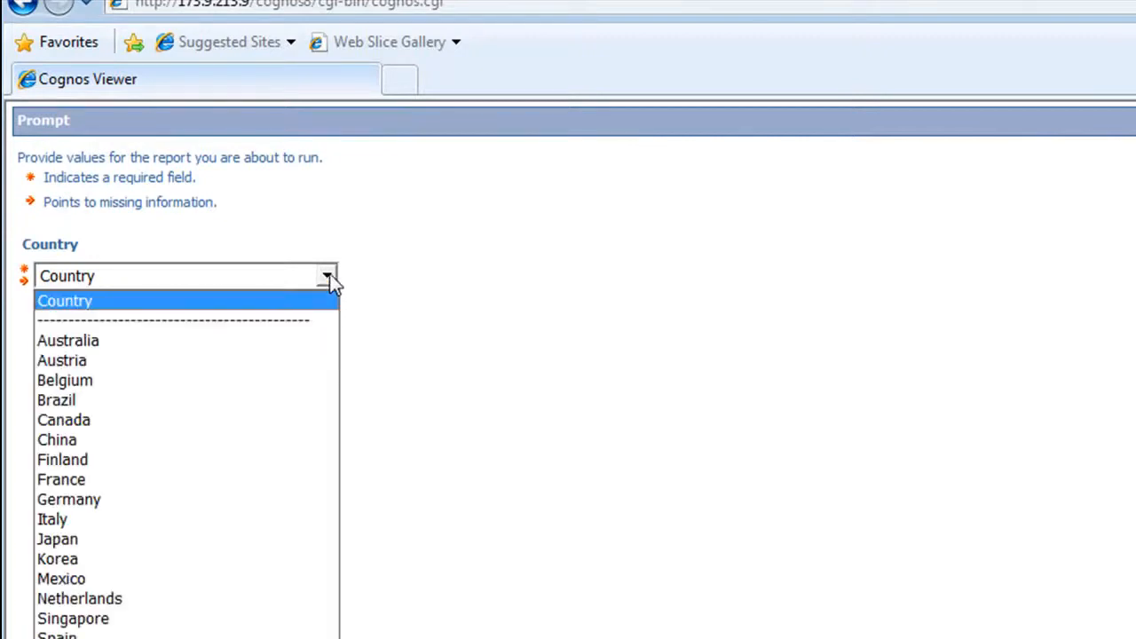
left_click(249, 503)
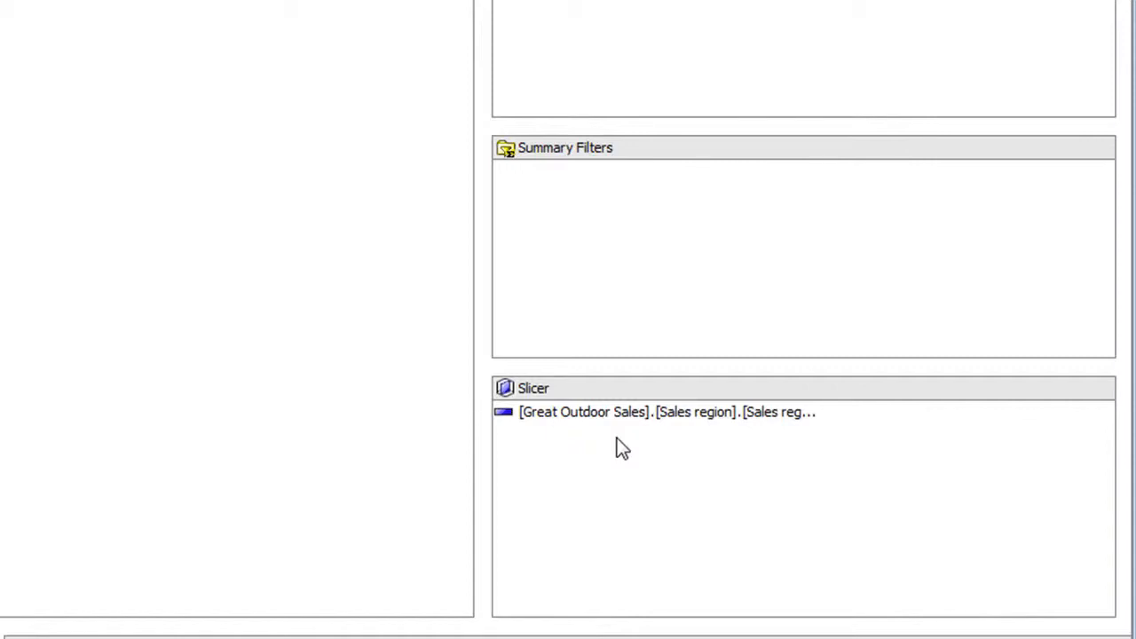
Reopen the slicer member set and replace its whole expression with "except(".
left_click(623, 422)
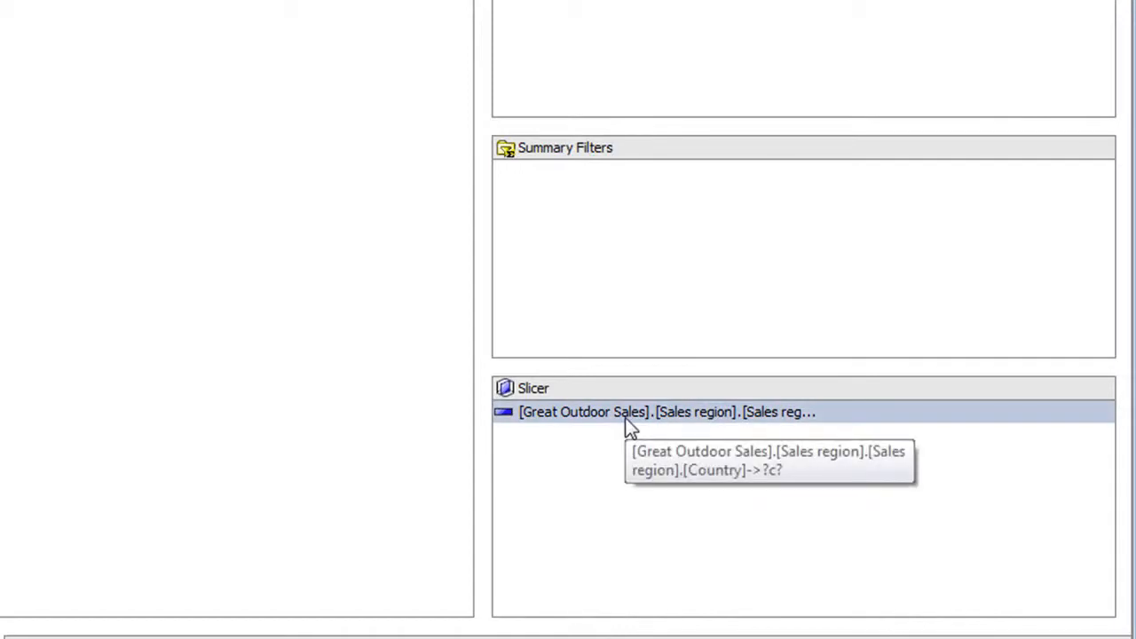
double_click(625, 414)
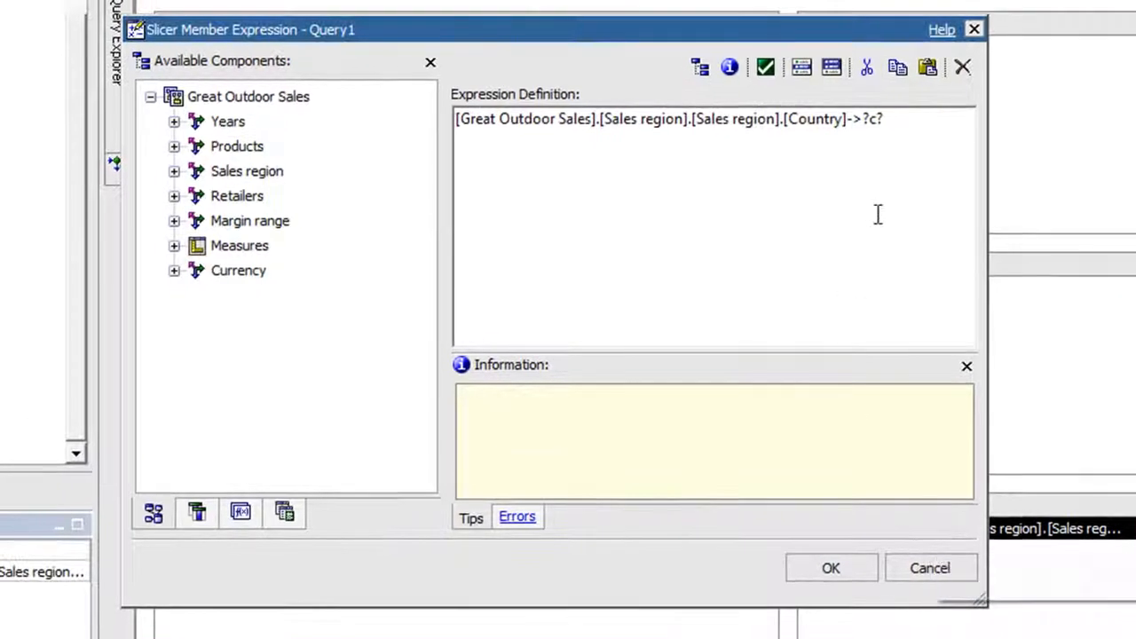
left_click_drag(934, 115, 455, 118)
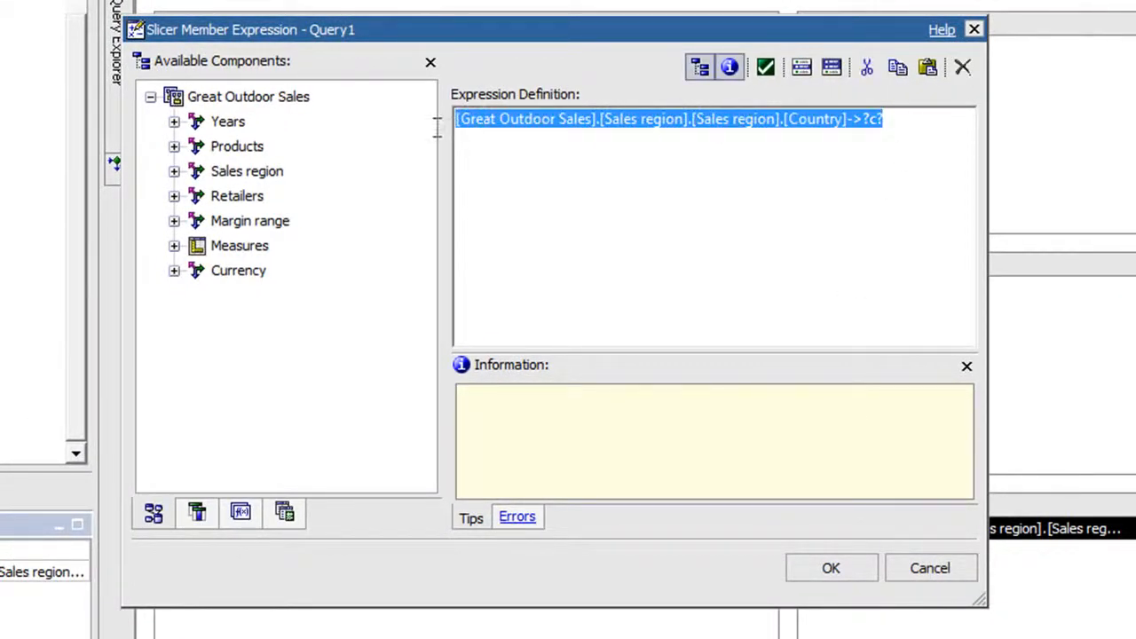
key("Delete")
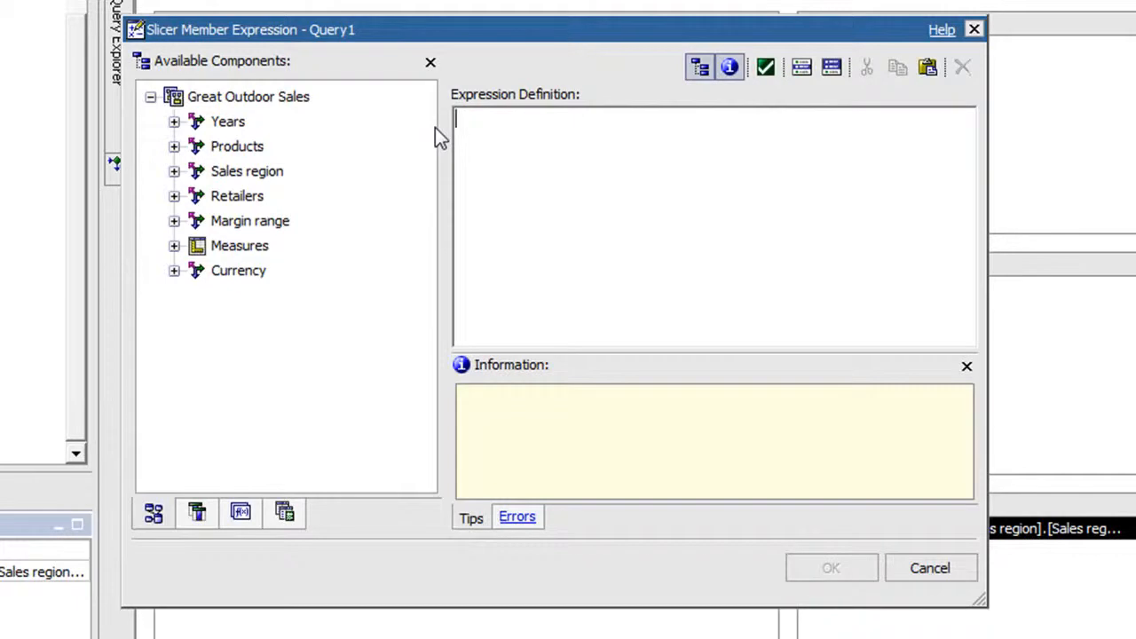
type("except(")
Add the Country level of the Sales region hierarchy as the first argument of the except expression.
left_click(176, 174)
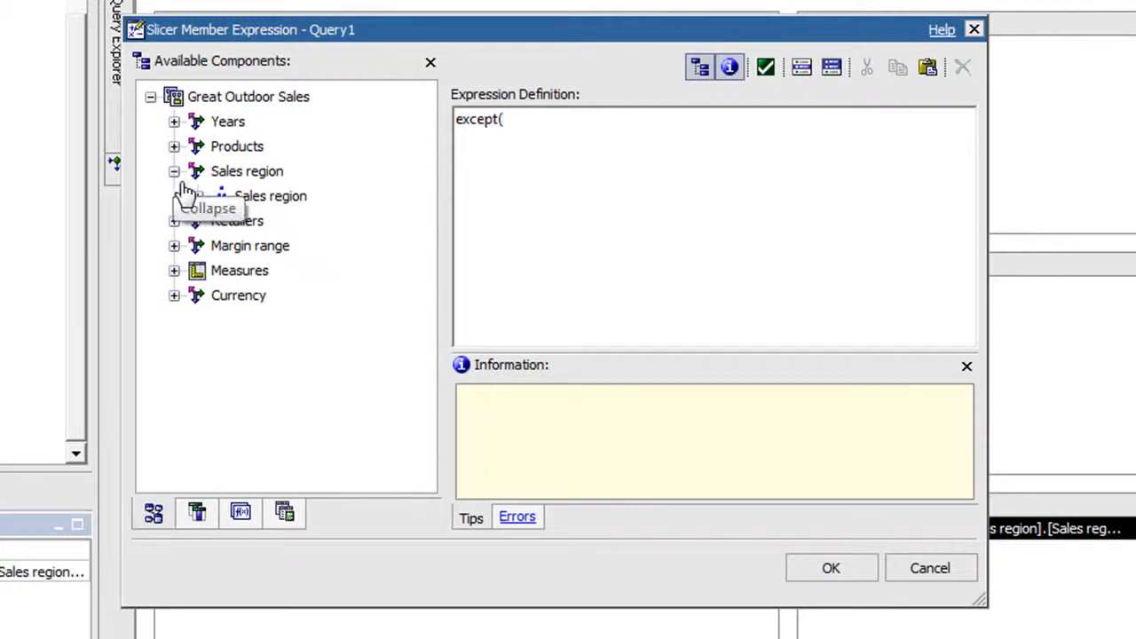
left_click(198, 197)
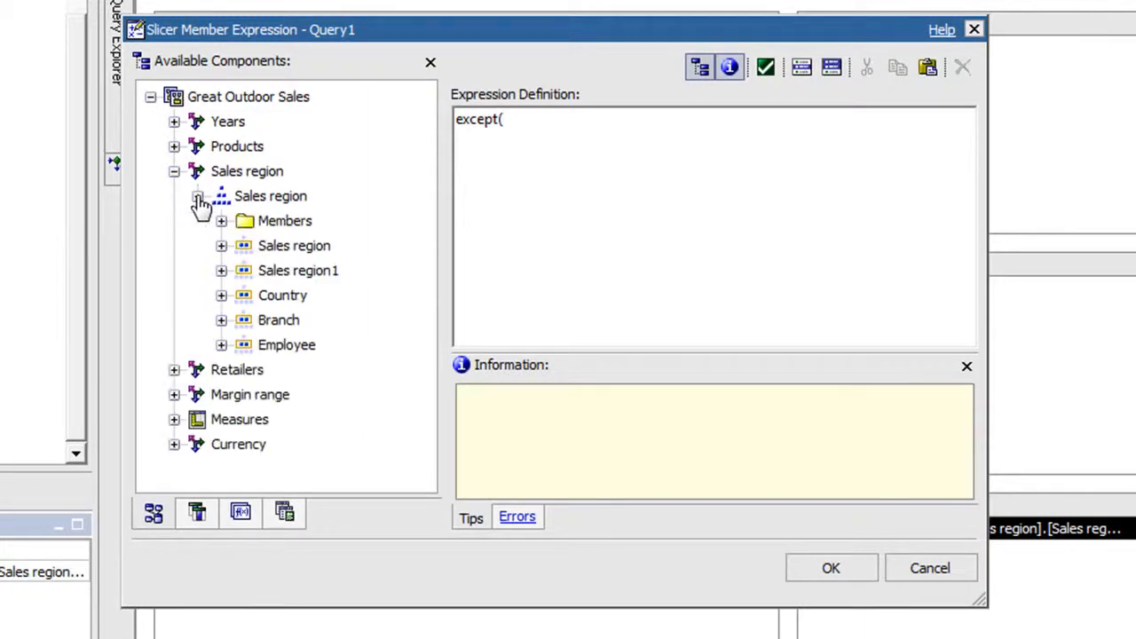
left_click_drag(274, 298, 600, 199)
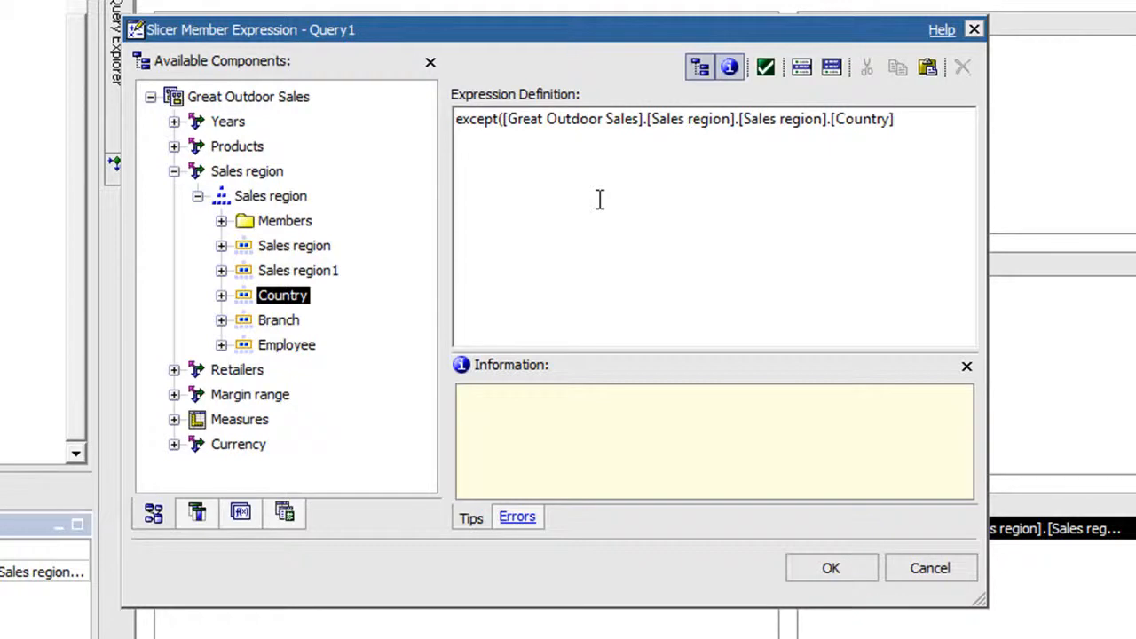
Start the except expression's second argument with set( and the Country level of the Sales region hierarchy.
type(", set(")
left_click_drag(298, 293, 945, 197)
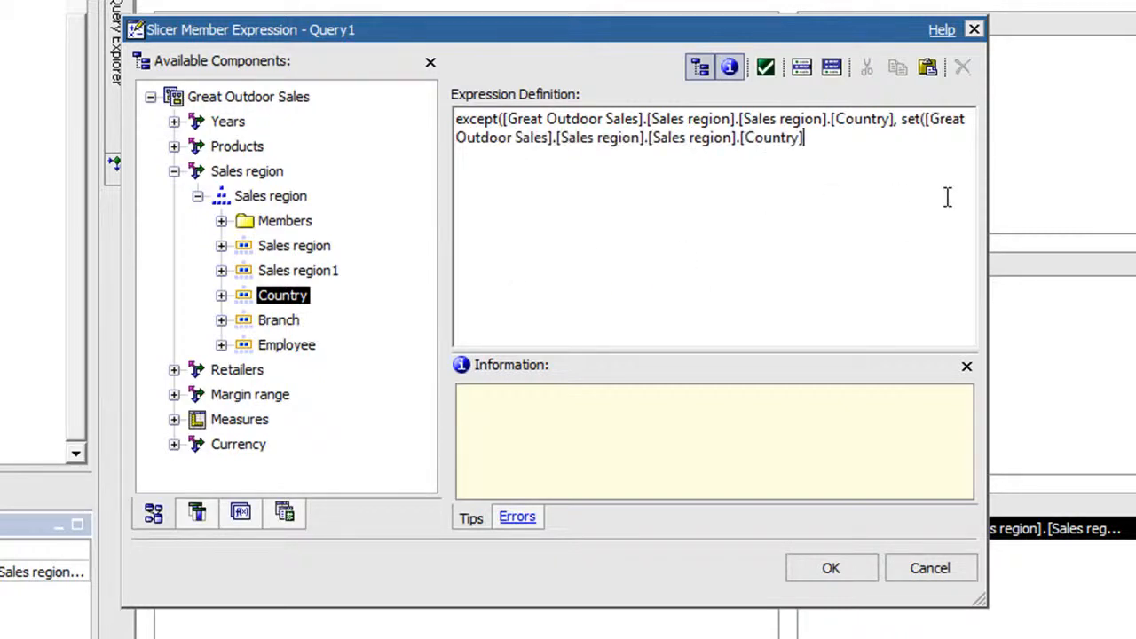
Append ->?c? to the Country level inside set, close both functions' parentheses, and accept the slicer member expression.
type("->?c?))")
left_click(810, 570)
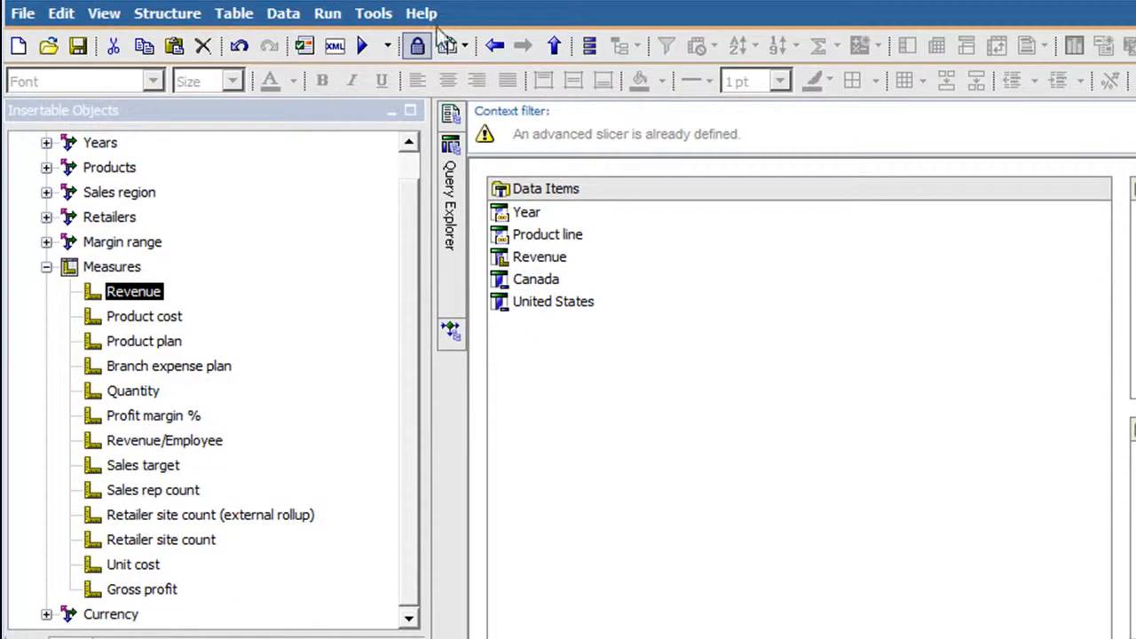
Return to Page1 and replace the title's "Countries =" text with "All countries except".
mouse_move(453, 124)
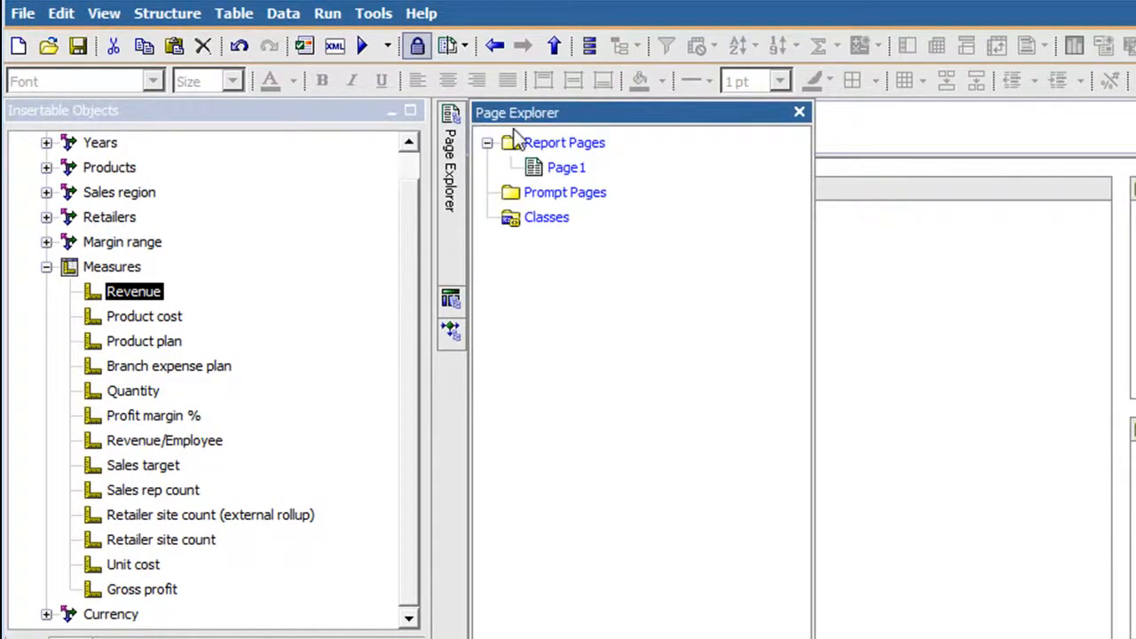
left_click(559, 167)
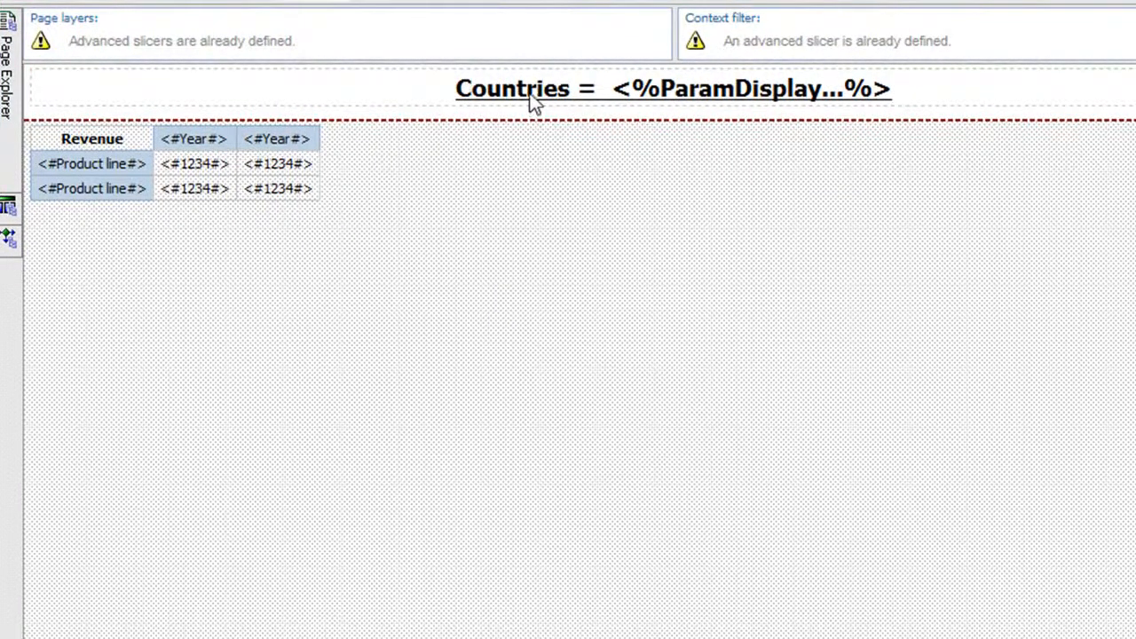
double_click(530, 92)
left_click_drag(395, 346, 225, 342)
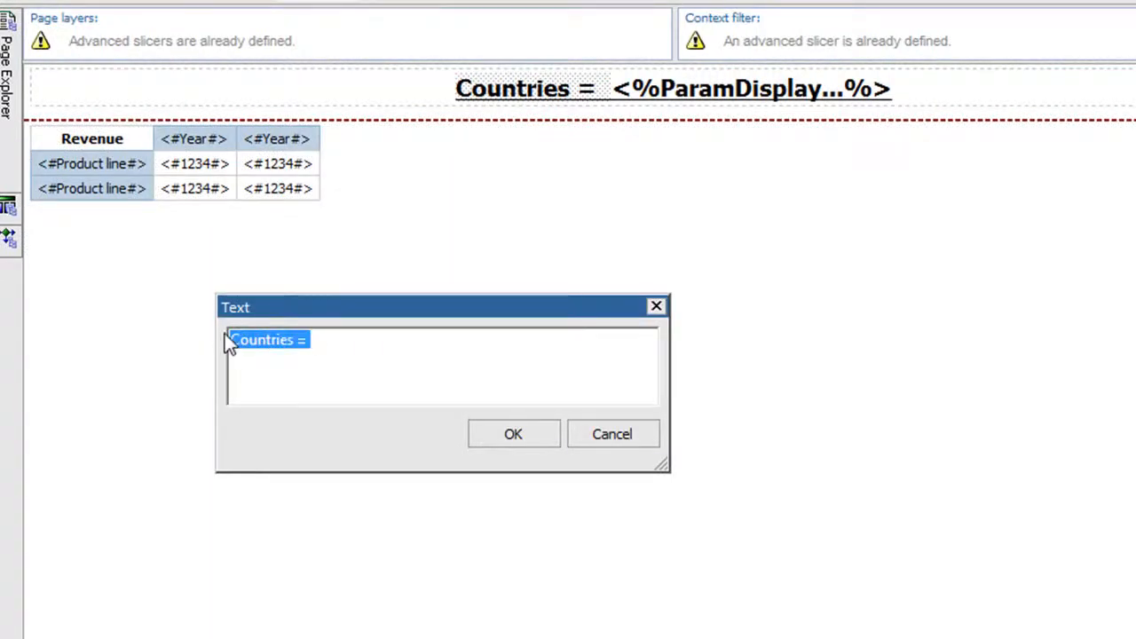
type("All coun")
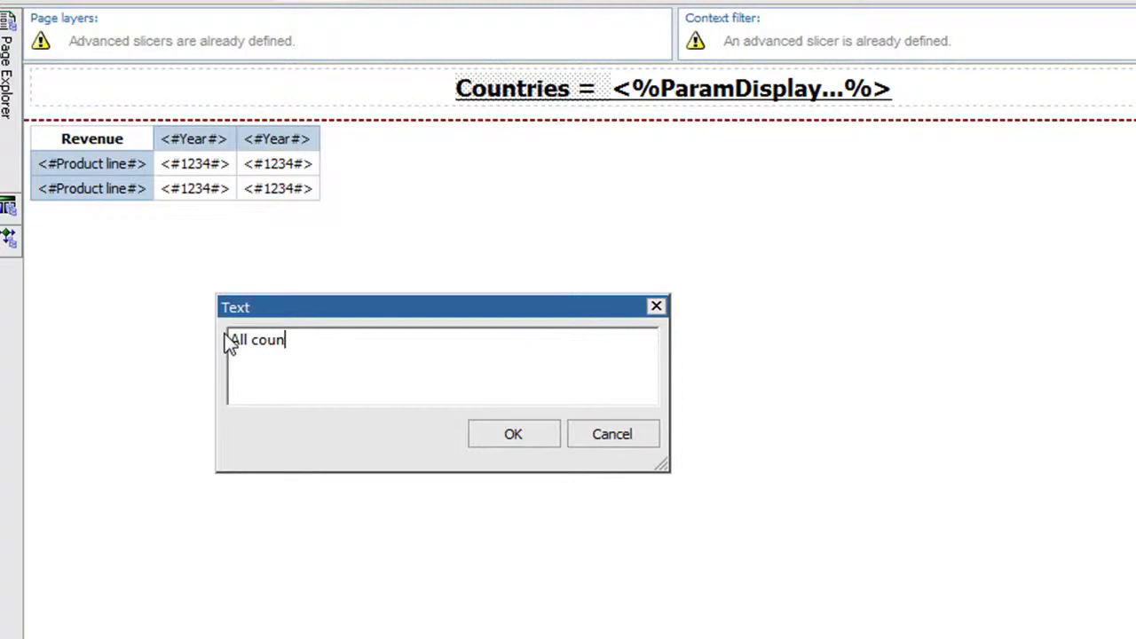
type("tries except")
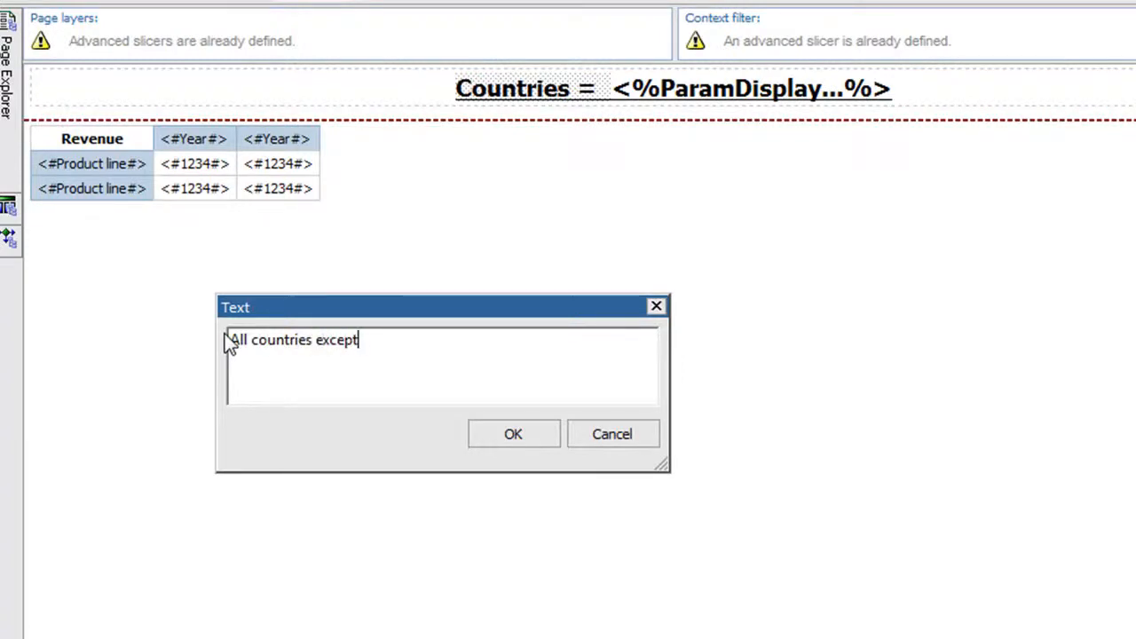
left_click(514, 434)
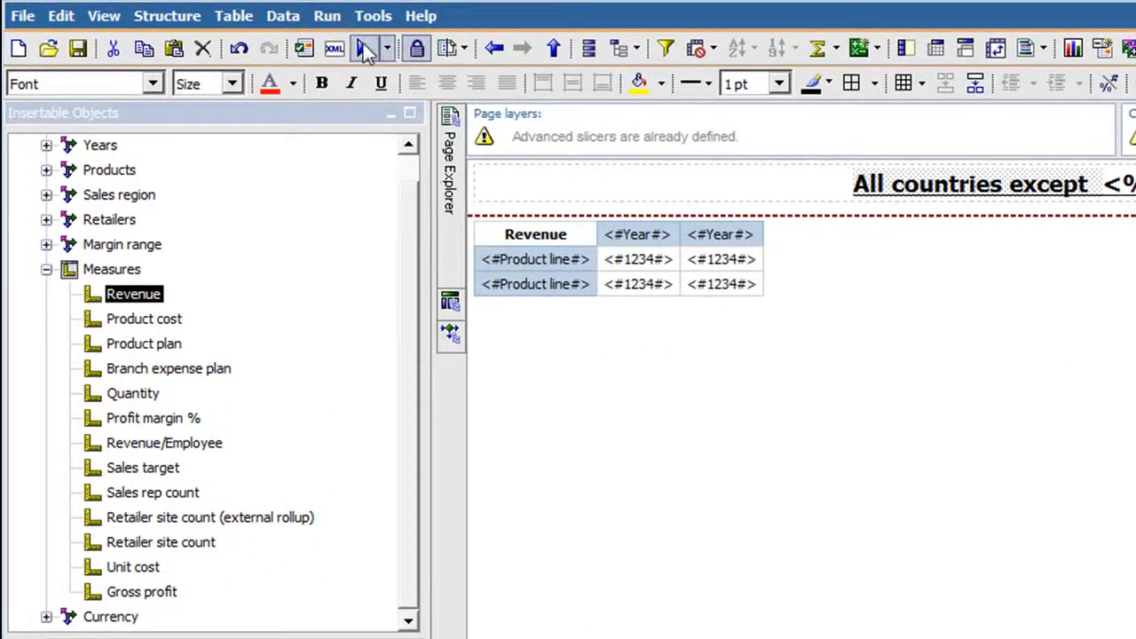
Run the report and select Australia, Canada, Germany and Italy in the Country prompt.
left_click(365, 49)
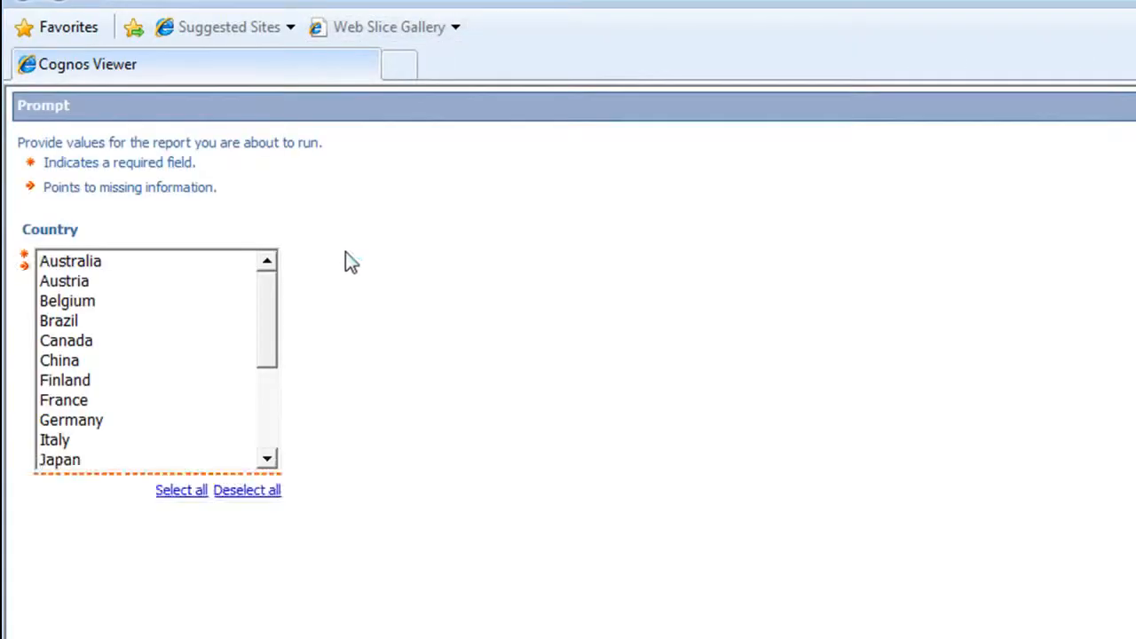
left_click(141, 261)
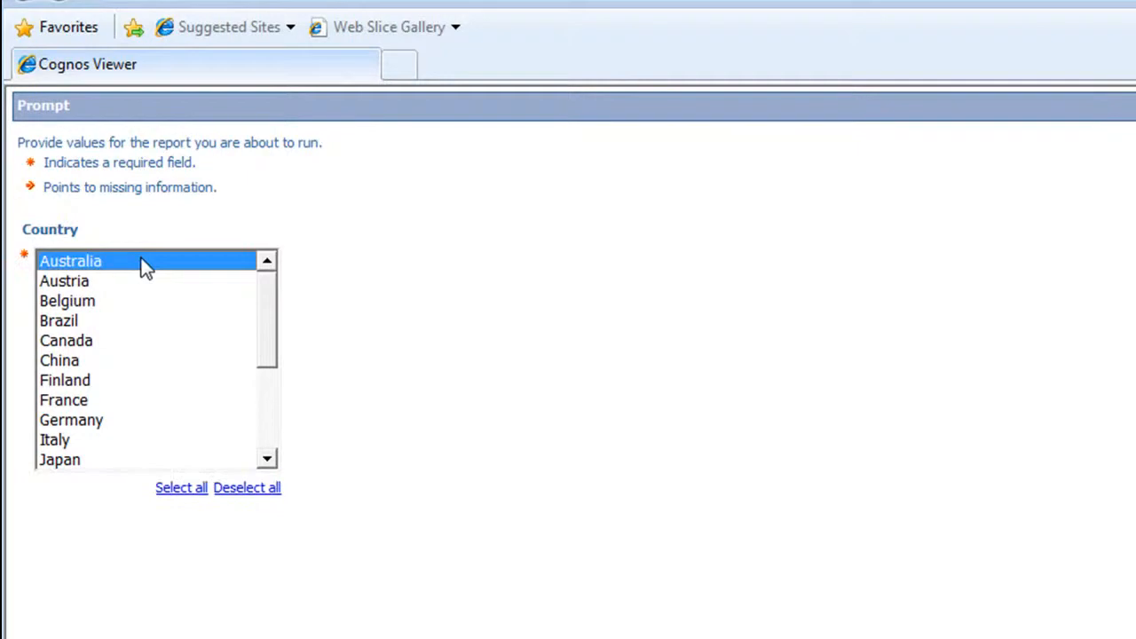
left_click(80, 343, "ctrl")
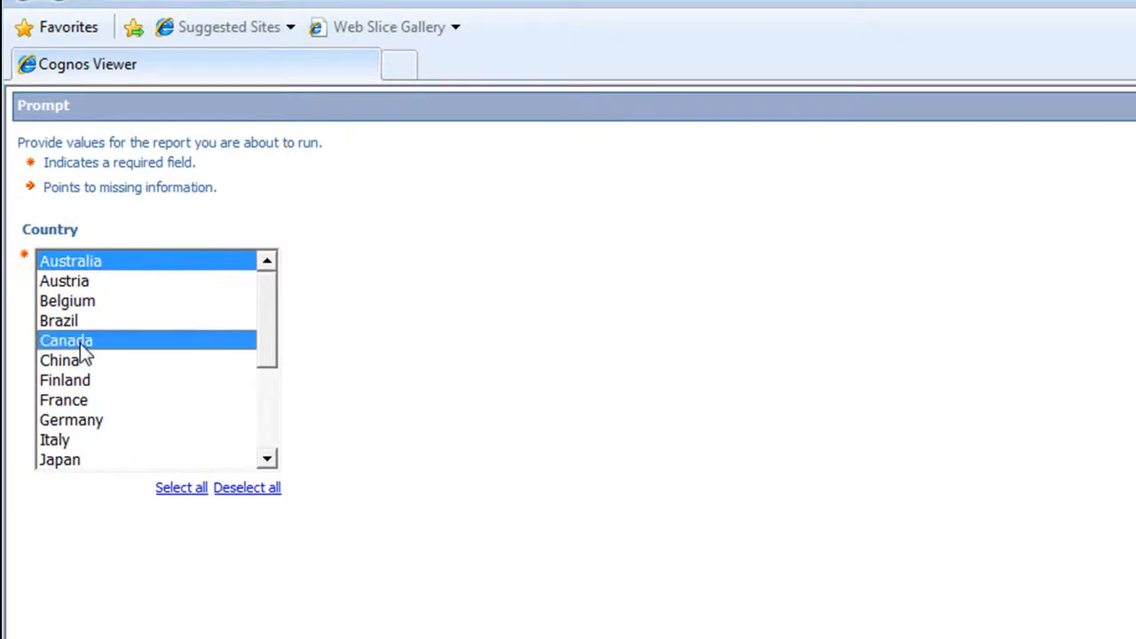
left_click(80, 426, "ctrl")
left_click(71, 439, "ctrl")
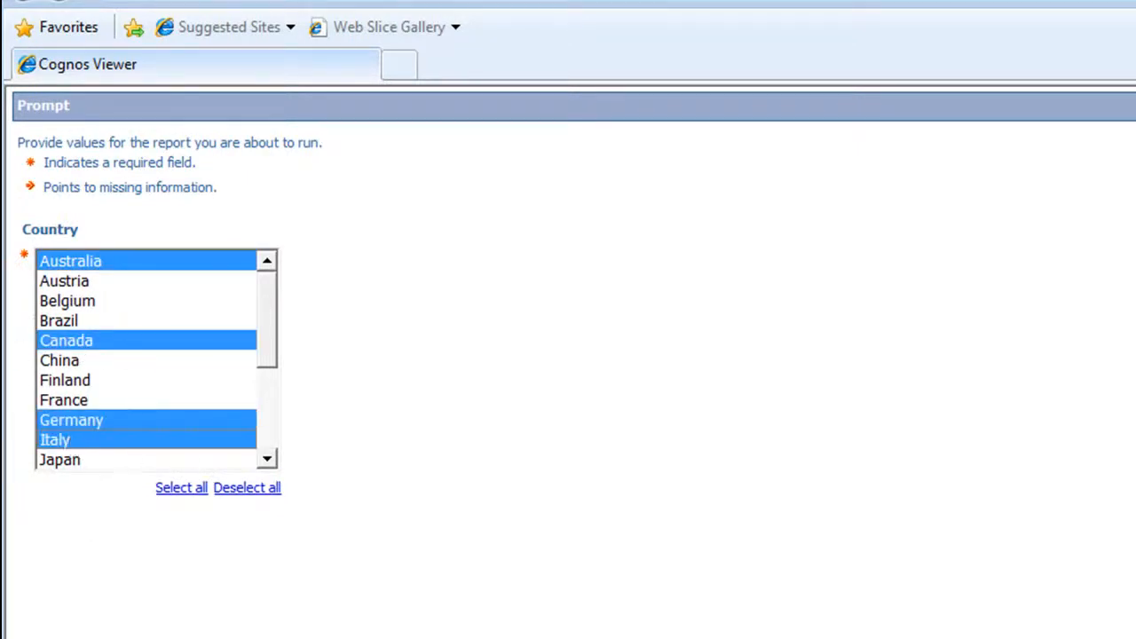